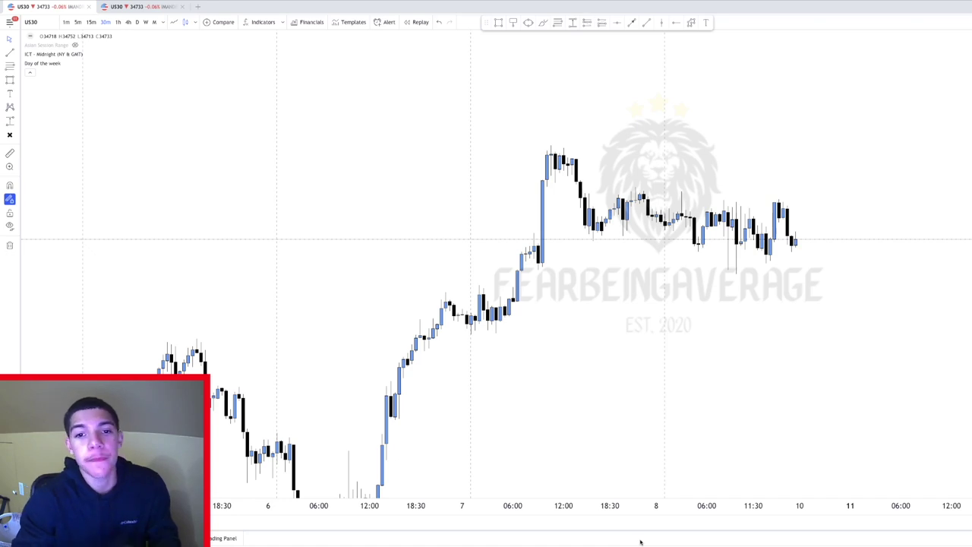
# - Draw a rectangle in the empty space above the candles, from about 07 Oct 04:00 to 08 Oct 01:00
pyautogui.moveTo(548, 500); pyautogui.dragTo(434, 501)
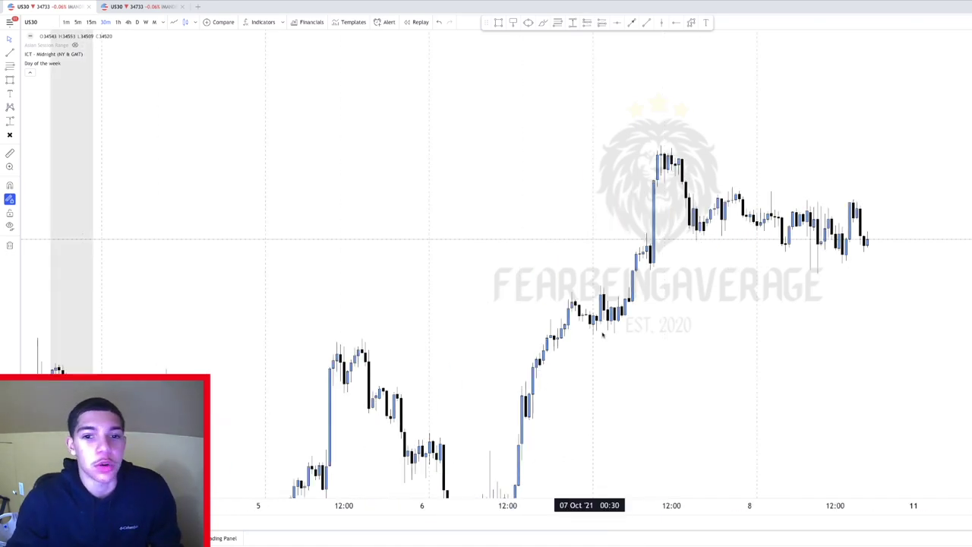
pyautogui.rightClick(558, 98)
pyautogui.click(599, 105)
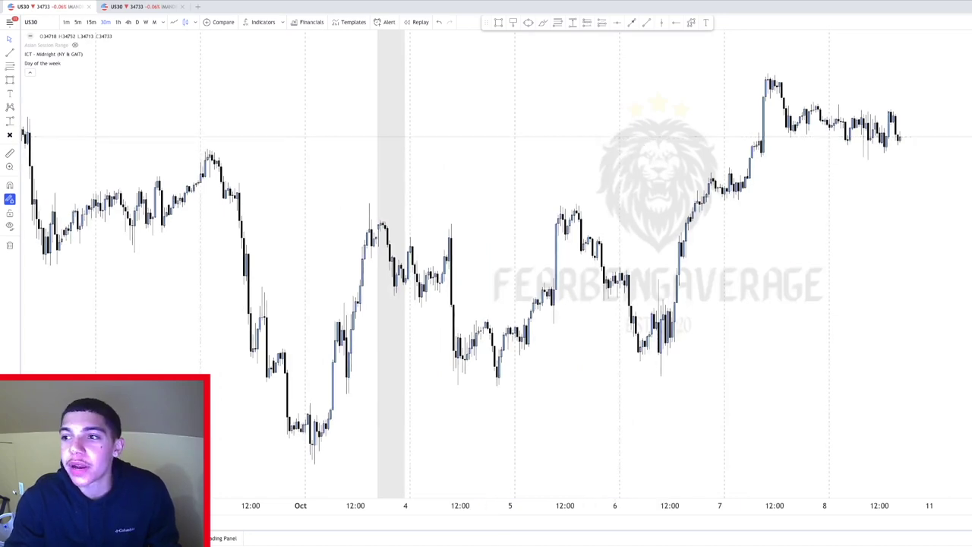
pyautogui.moveTo(792, 151)
pyautogui.mouseDown()
pyautogui.moveTo(752, 258)
pyautogui.moveTo(710, 299)
pyautogui.mouseUp()
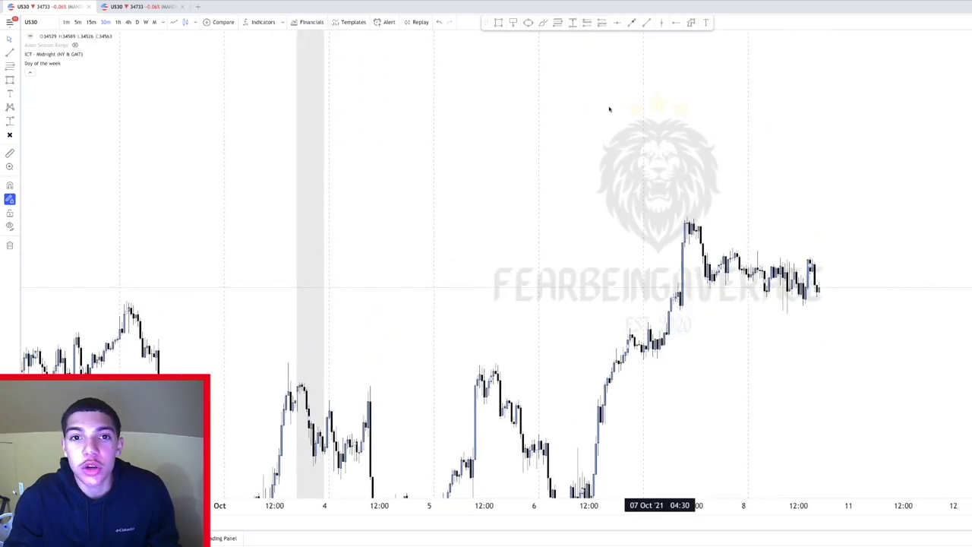
pyautogui.click(497, 23)
pyautogui.click(658, 124)
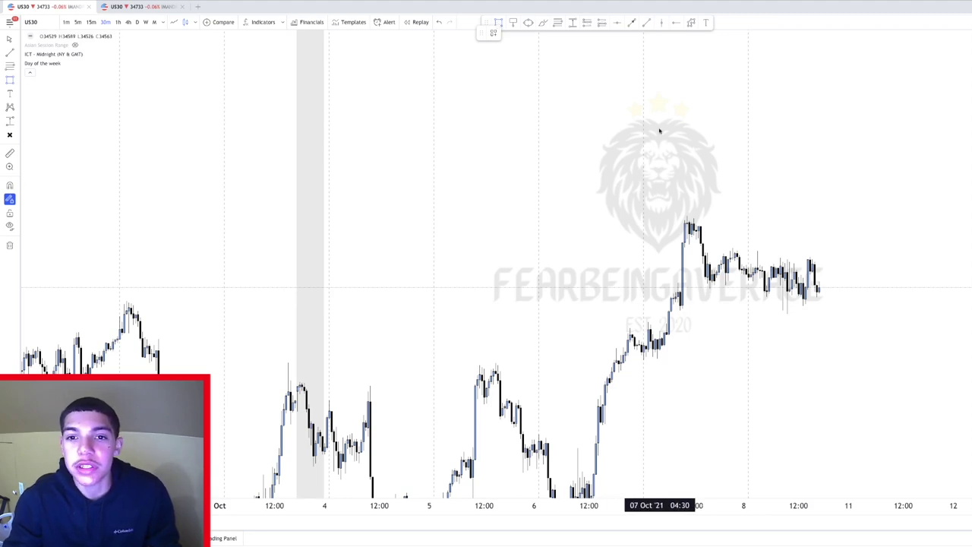
pyautogui.click(735, 145)
pyautogui.moveTo(735, 145)
pyautogui.mouseDown()
pyautogui.moveTo(746, 169)
pyautogui.moveTo(759, 156)
pyautogui.moveTo(748, 151)
pyautogui.mouseUp()
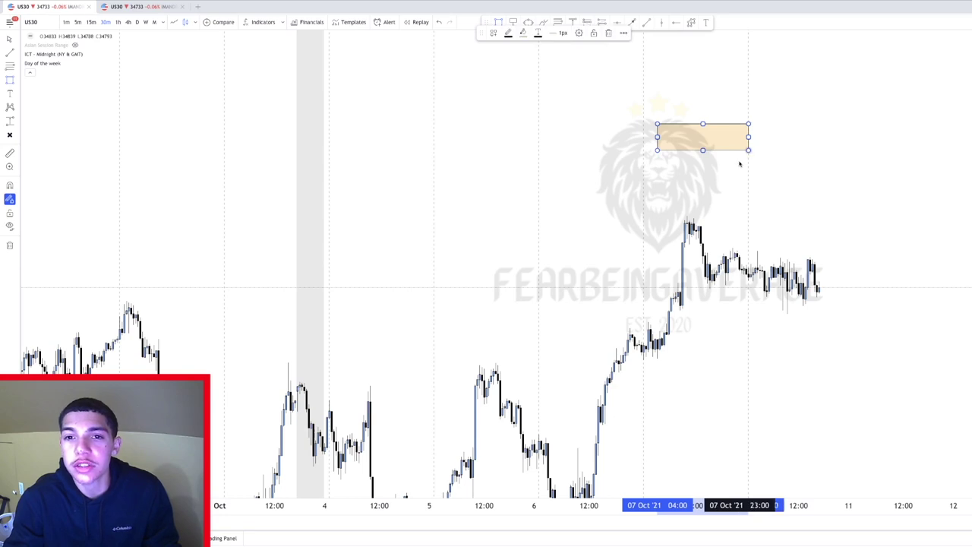
pyautogui.moveTo(476, 33); pyautogui.dragTo(446, 72)
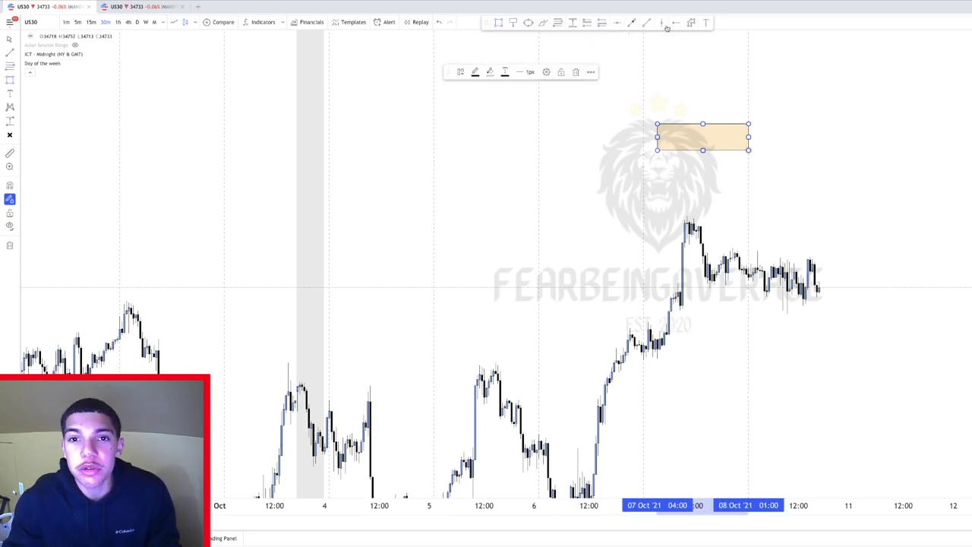
# - Add the text label "Asian Range" just above the rectangle
pyautogui.click(705, 23)
pyautogui.click(693, 118)
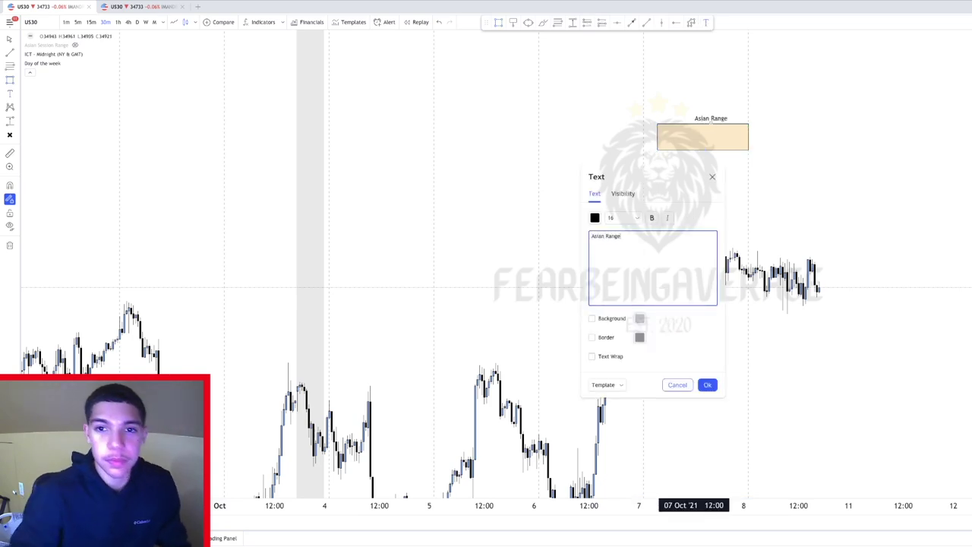
pyautogui.click(706, 385)
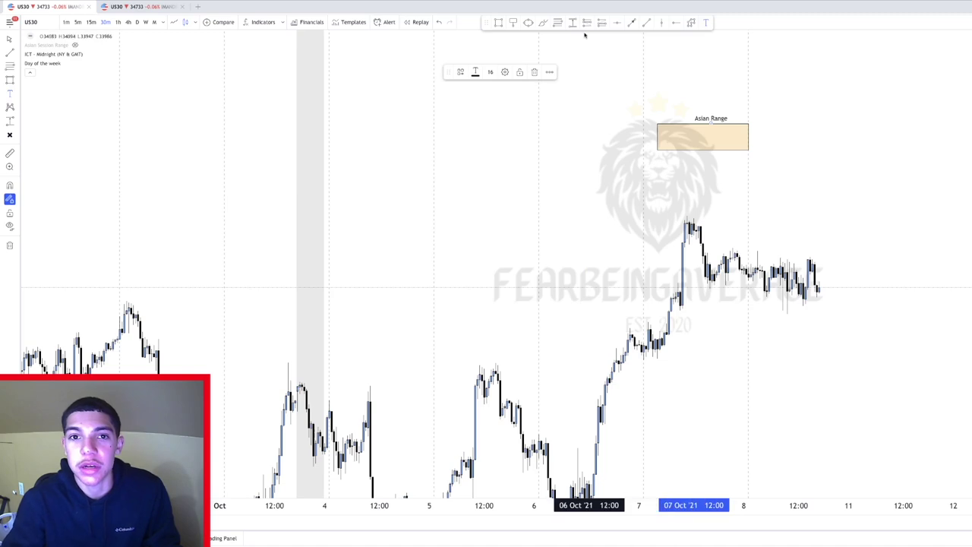
# - Draw a small Fibonacci retracement beside the Asian Range box, from about 35179 up to 35302
pyautogui.click(562, 24)
pyautogui.click(782, 152)
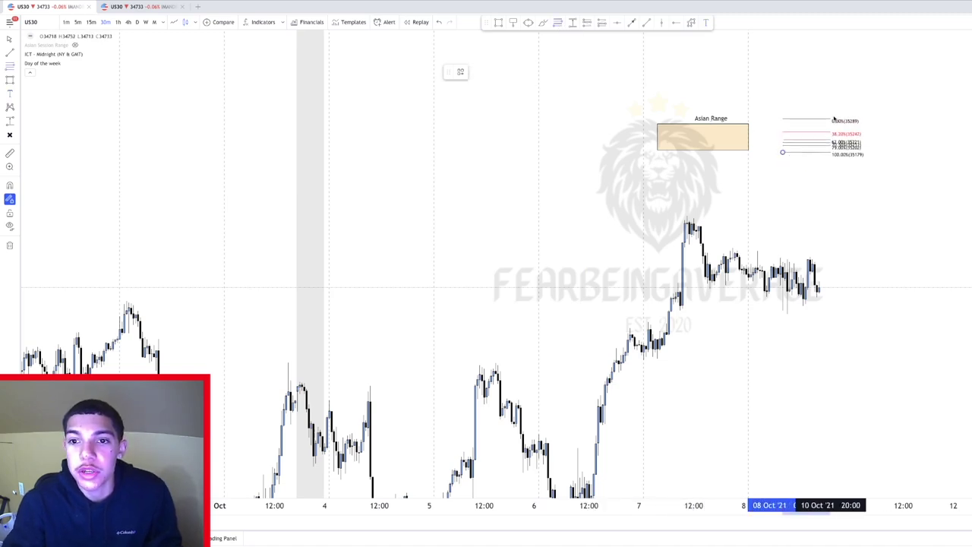
pyautogui.click(834, 117)
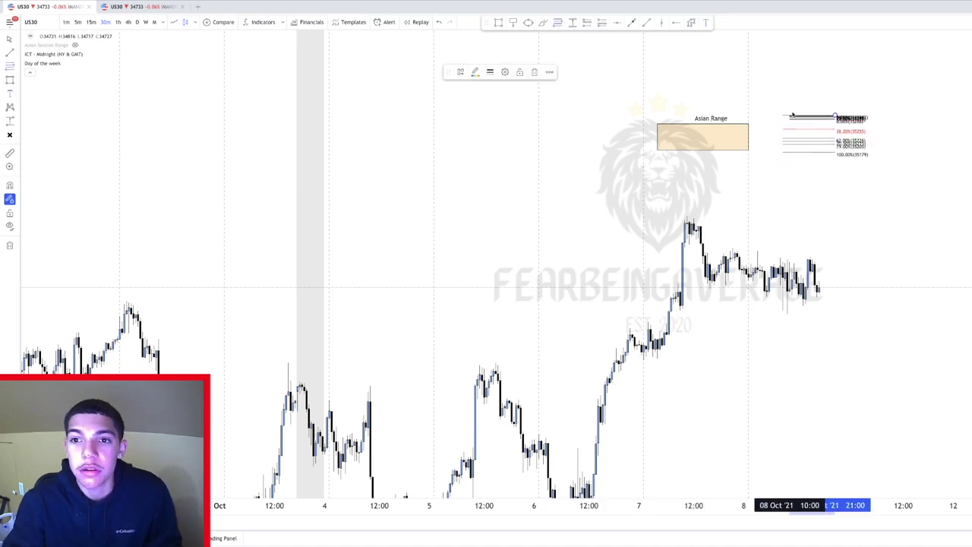
# - Draw a horizontal trend line below the Fibonacci levels, from about 08 Oct 05:00 to 11 Oct 02:00
pyautogui.click(649, 24)
pyautogui.click(765, 199)
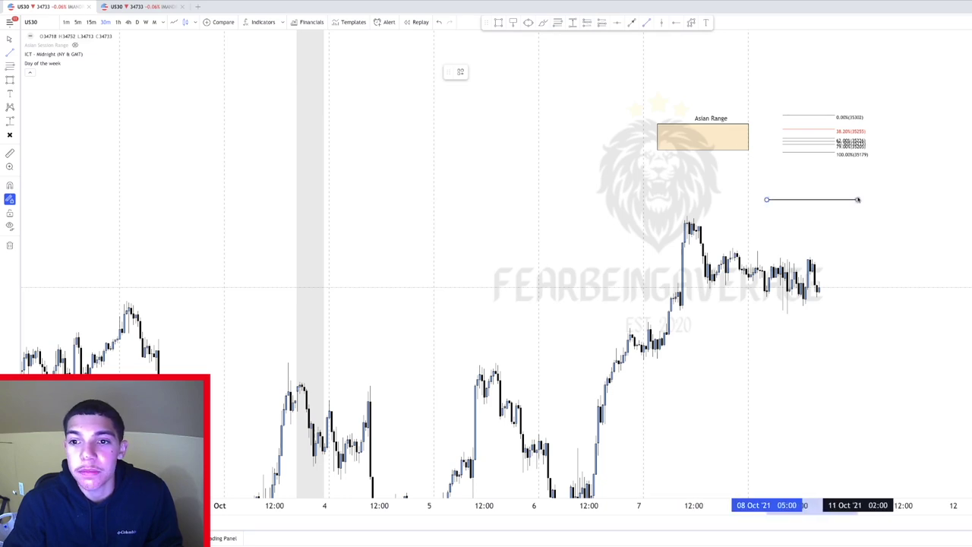
pyautogui.click(858, 198)
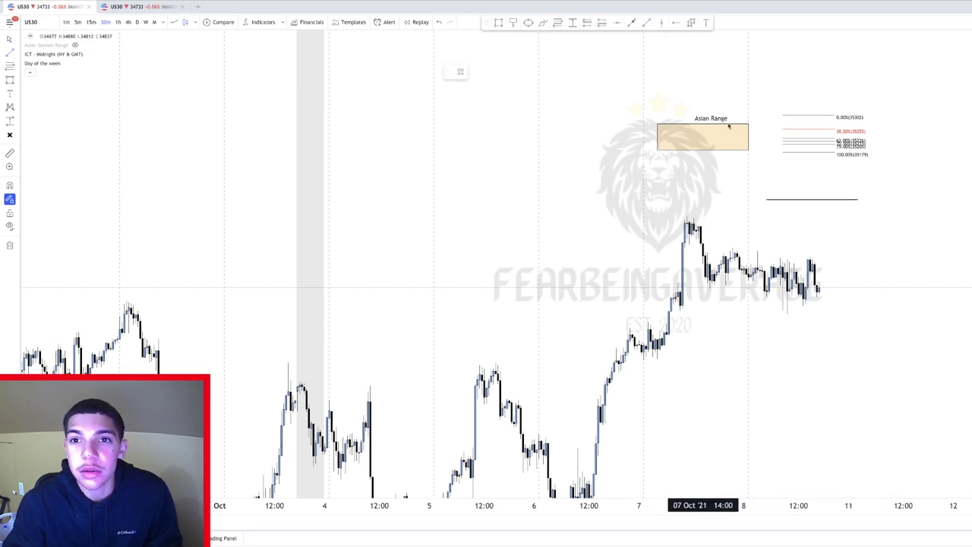
# - Label the horizontal trend line "BB or OB" and shift the line slightly so the text sits above it
pyautogui.click(775, 195)
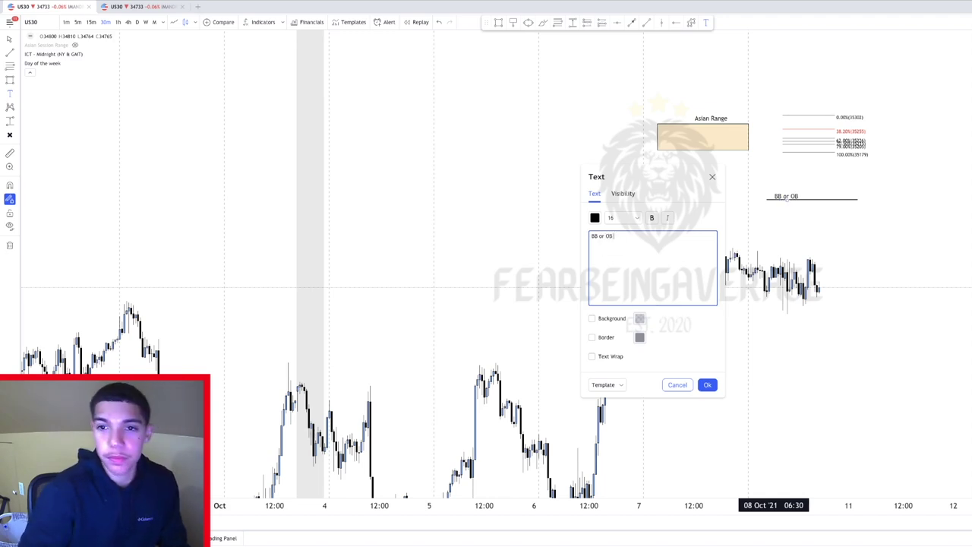
pyautogui.write('BB or OB')
pyautogui.click(707, 384)
pyautogui.moveTo(814, 204); pyautogui.dragTo(811, 205)
pyautogui.moveTo(808, 201); pyautogui.dragTo(796, 204)
pyautogui.click(791, 187)
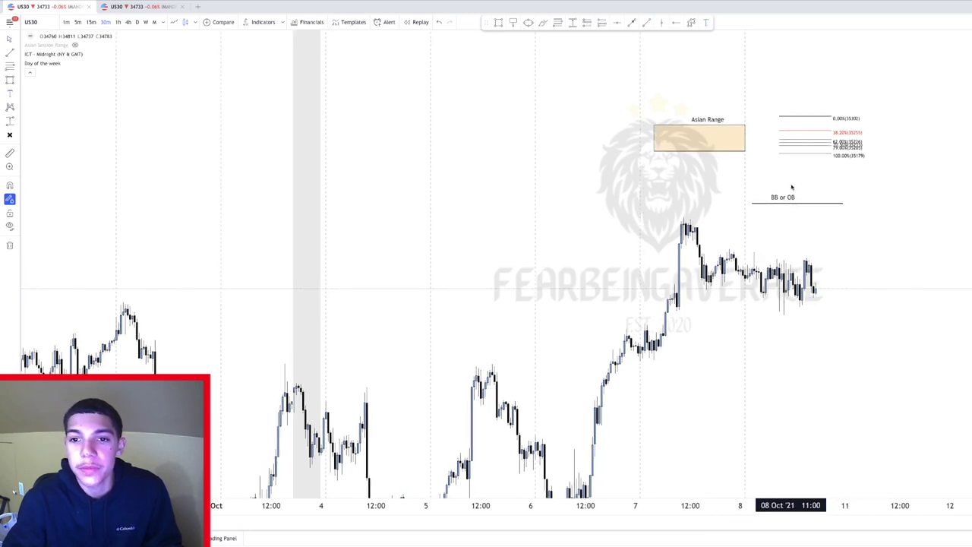
# - Add the text note "Time Of Day" beside the Fibonacci levels and centre the Asian Range label over its box
pyautogui.click(926, 132)
pyautogui.write('Time Of Day')
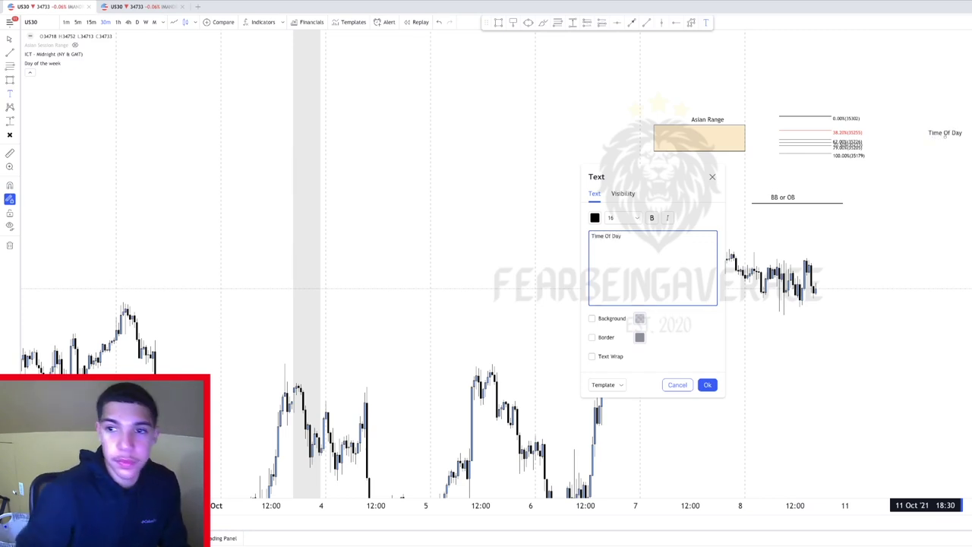
pyautogui.click(869, 207)
pyautogui.press('Escape')
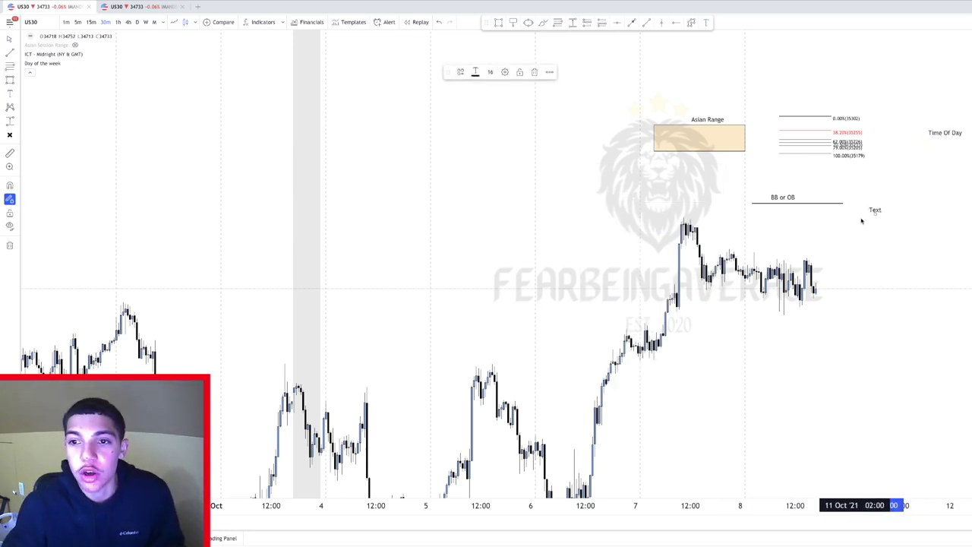
pyautogui.press('Delete')
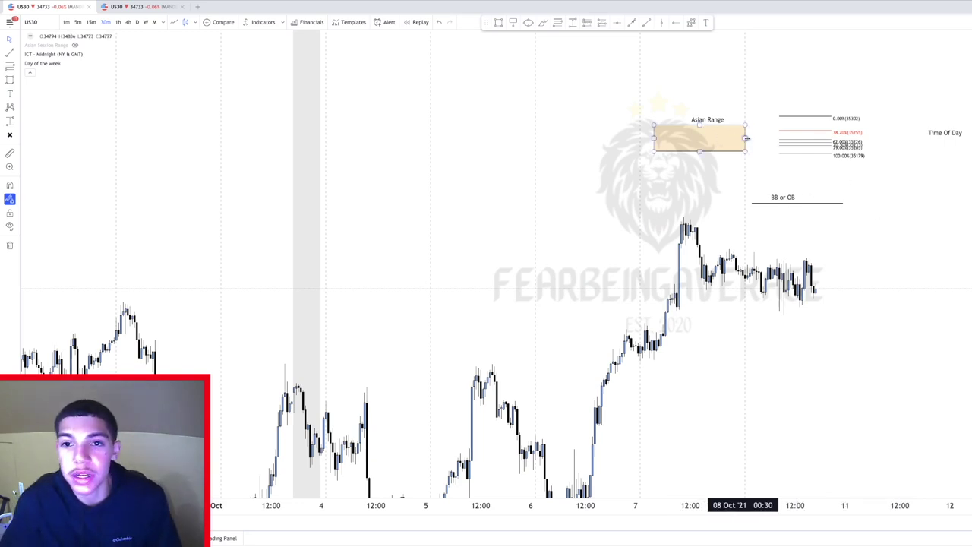
pyautogui.moveTo(709, 120); pyautogui.dragTo(702, 119)
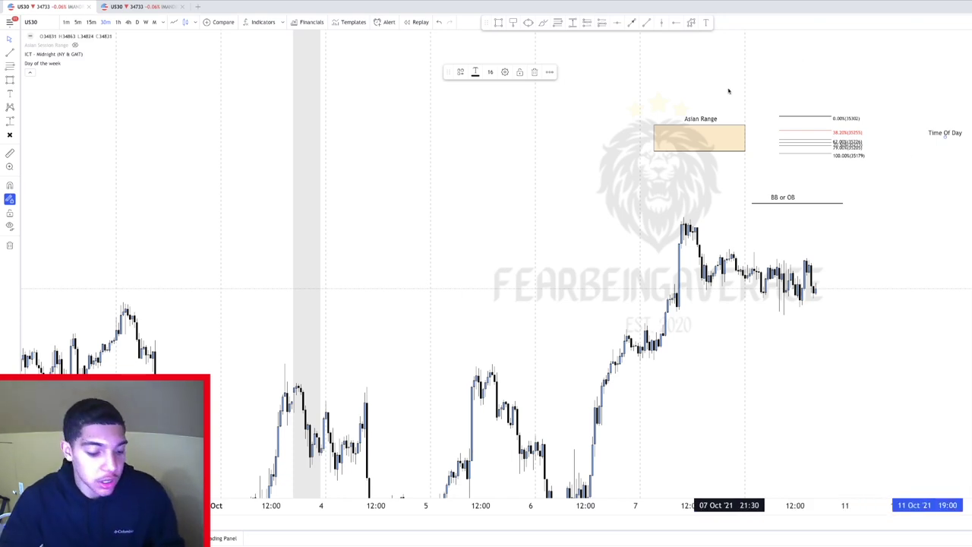
# - Delete the example rectangle, Fibonacci retracement, trend line and text labels from the chart
pyautogui.click(727, 103)
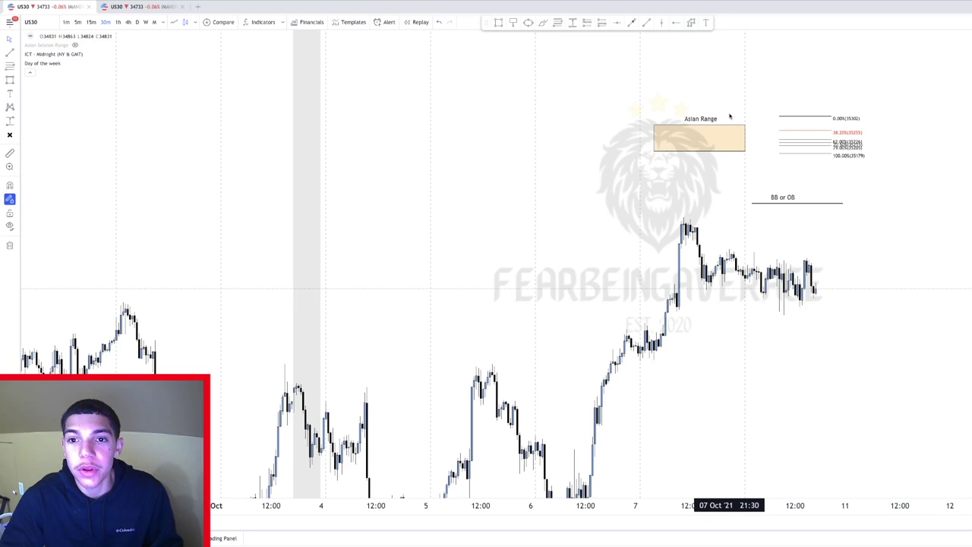
pyautogui.click(733, 135)
pyautogui.press('Delete')
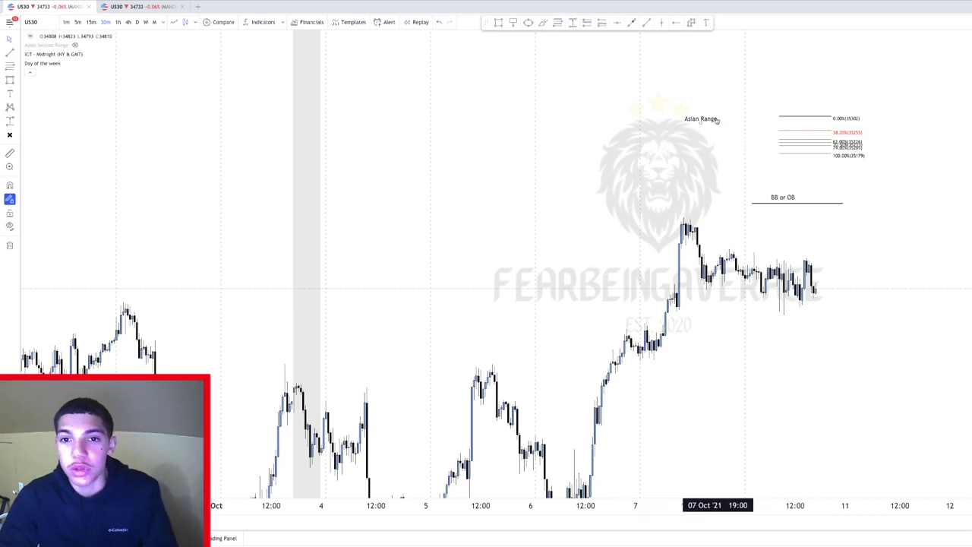
pyautogui.click(800, 120)
pyautogui.press('Delete')
pyautogui.doubleClick(786, 203)
pyautogui.press('Escape')
pyautogui.press('Delete')
# - Draw a zigzag path above the latest candles that ranges sideways, breaks upward, pulls back and rises again
pyautogui.moveTo(712, 87); pyautogui.dragTo(653, 103)
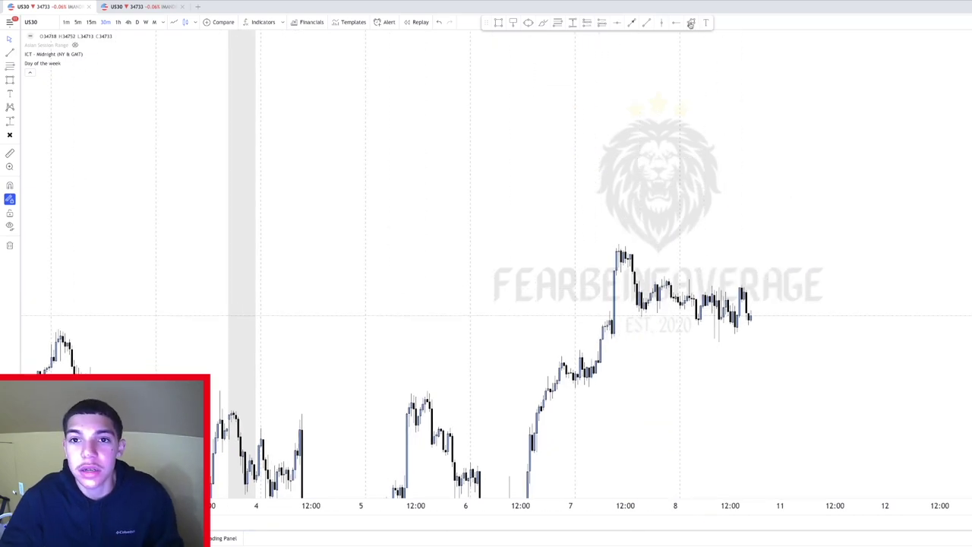
pyautogui.click(736, 202)
pyautogui.click(743, 163)
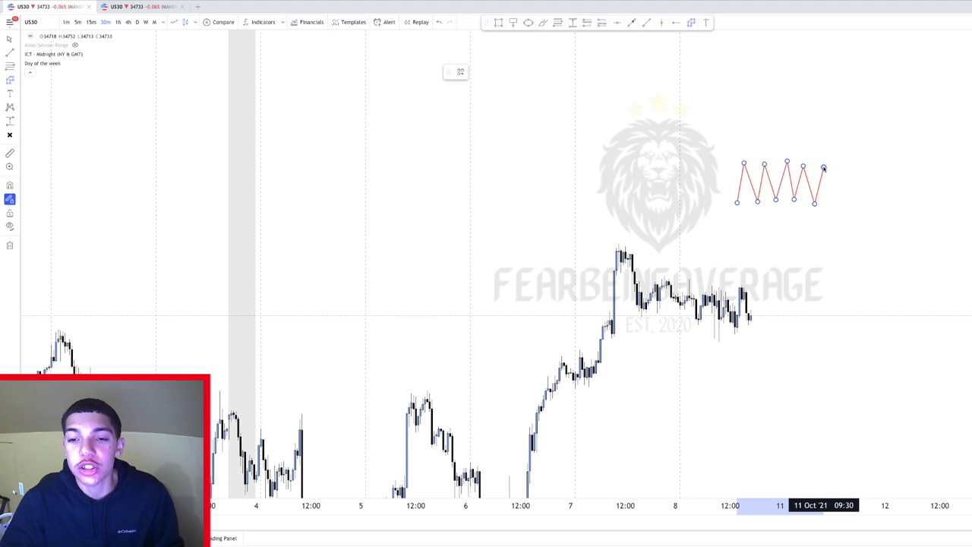
pyautogui.click(823, 167)
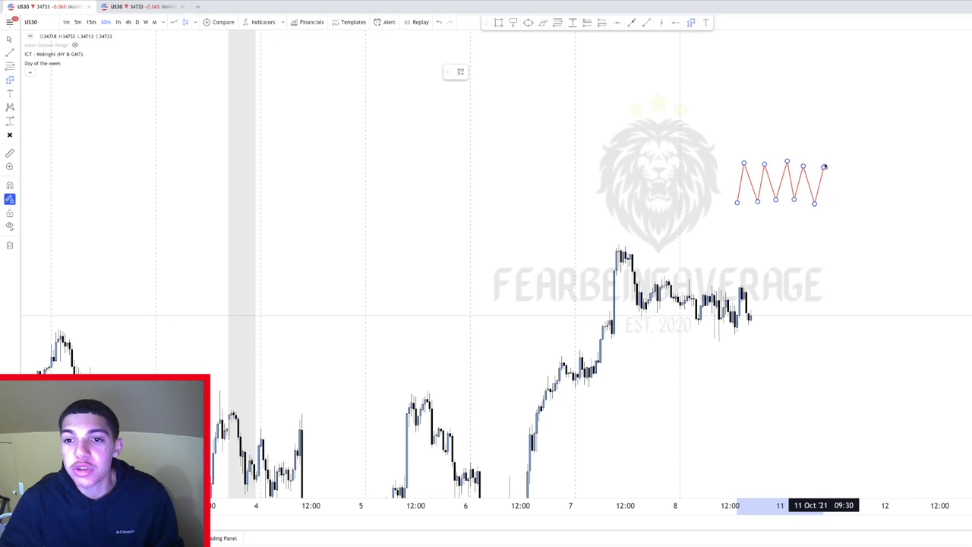
pyautogui.click(836, 111)
pyautogui.click(850, 167)
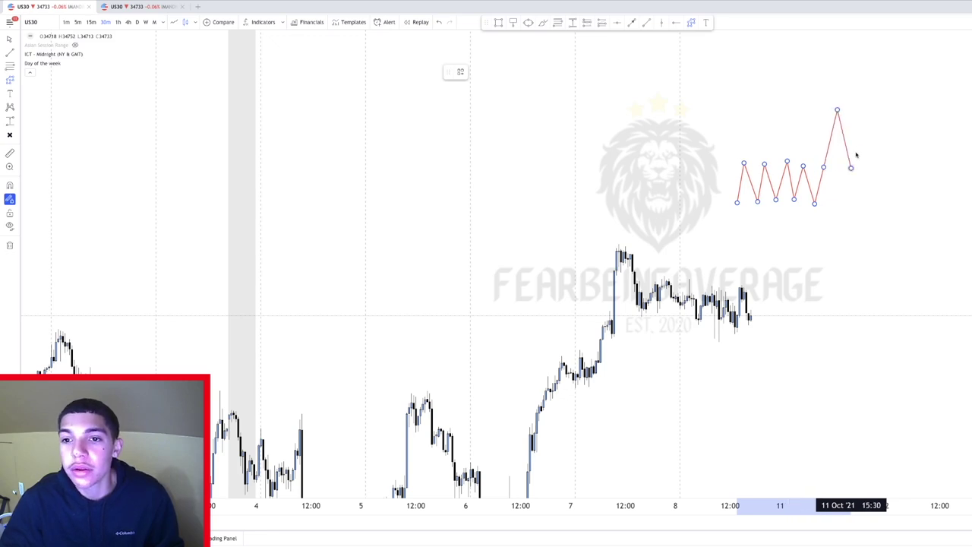
pyautogui.doubleClick(865, 122)
pyautogui.click(867, 113)
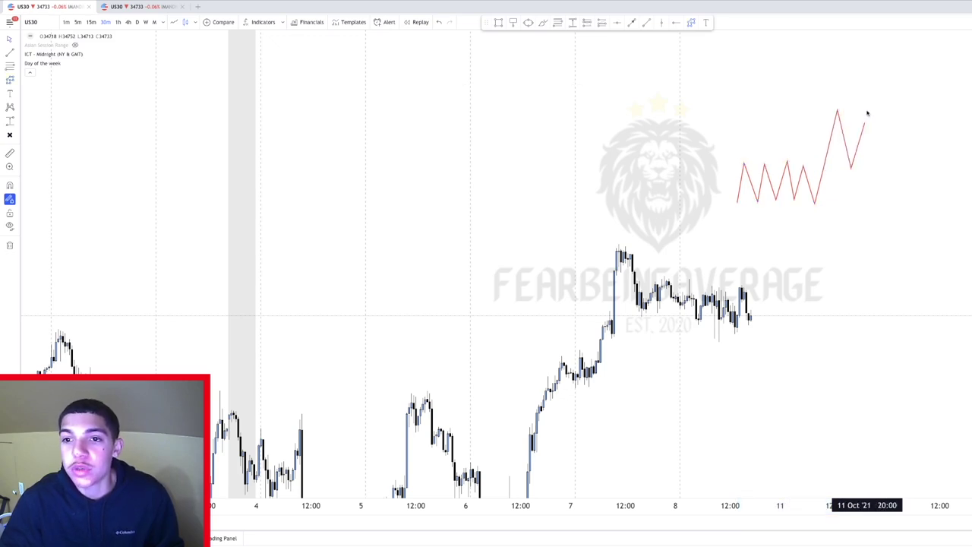
# - Draw two horizontal trend lines bounding the sideways part of the zigzag, one along its highs and one along its lows
pyautogui.click(646, 23)
pyautogui.click(738, 162)
pyautogui.click(832, 162)
pyautogui.click(646, 23)
pyautogui.click(729, 202)
pyautogui.click(859, 203)
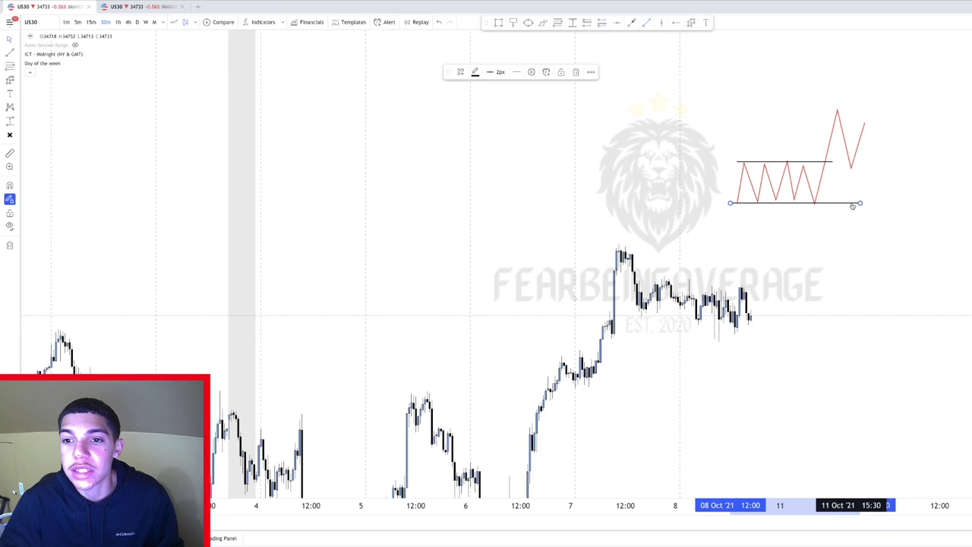
# - Move the lower trend line up slightly and pull the zigzag's last low down beneath it
pyautogui.moveTo(851, 207); pyautogui.dragTo(848, 202)
pyautogui.click(832, 205)
pyautogui.click(818, 207)
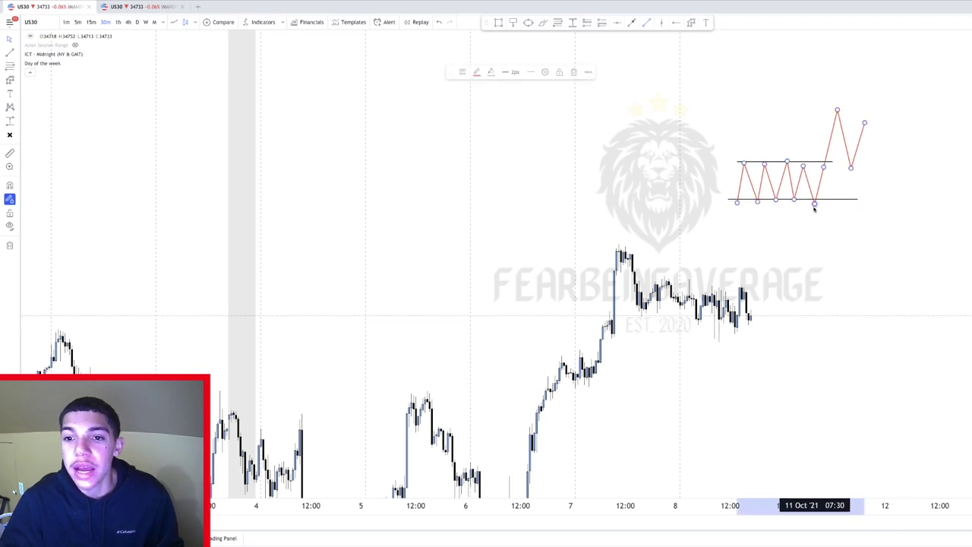
# - Draw an arrow pointing at the zigzag low that dips below the lower range line
pyautogui.click(630, 23)
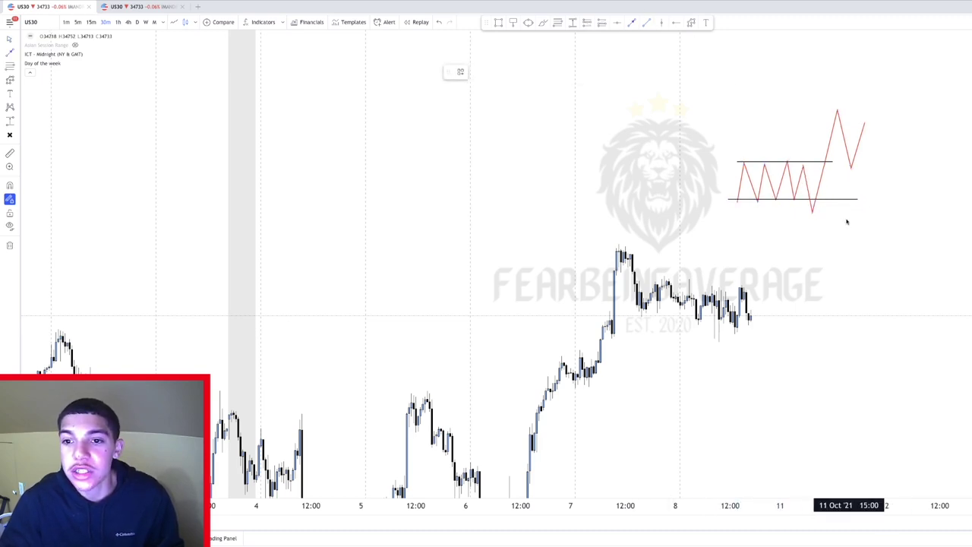
pyautogui.click(819, 210)
pyautogui.click(843, 219)
pyautogui.click(854, 188)
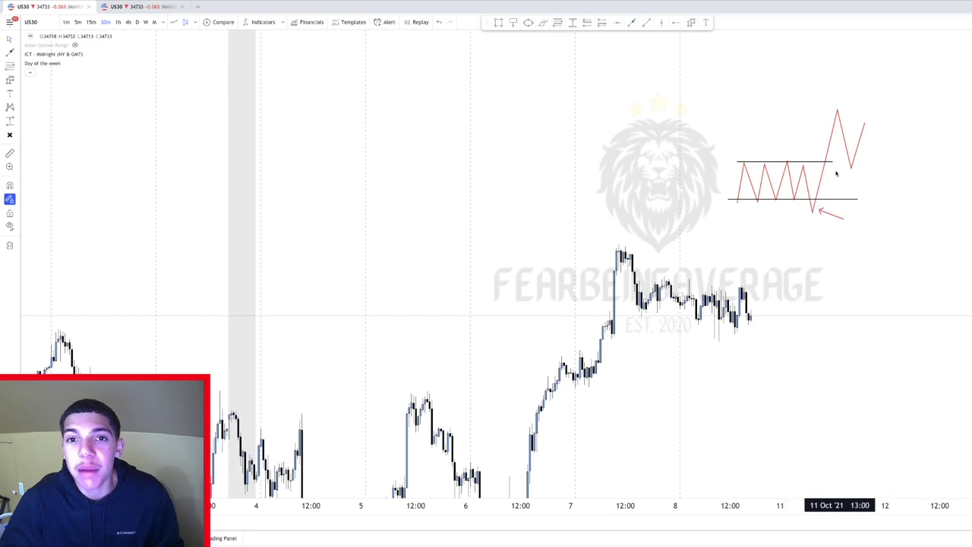
pyautogui.click(689, 24)
pyautogui.click(816, 213)
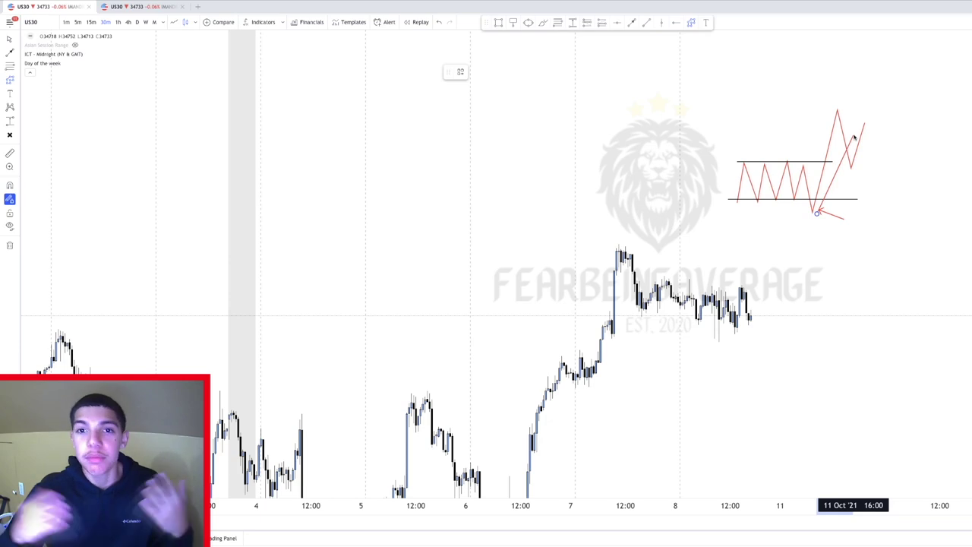
pyautogui.press('Escape')
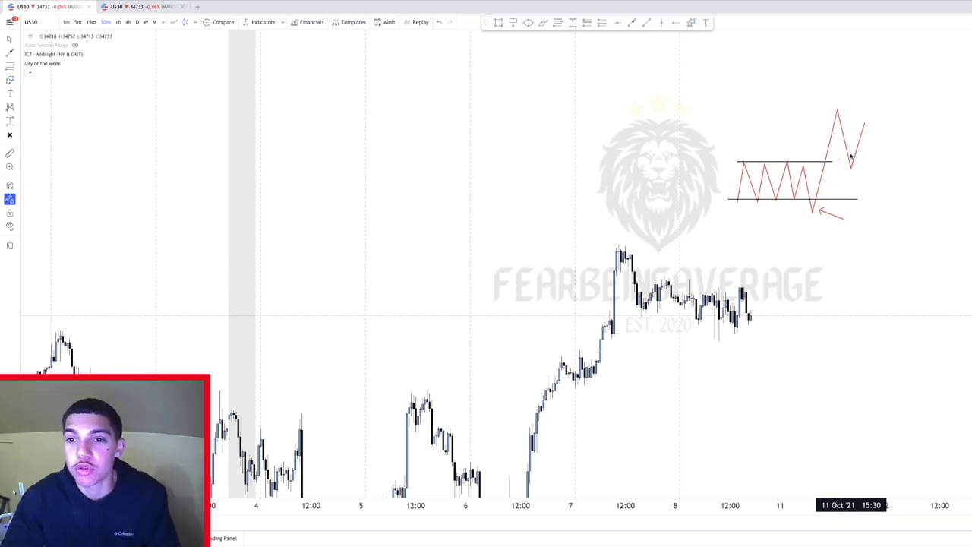
# - Delete the zigzag path, both horizontal range lines and the arrow from the chart
pyautogui.click(849, 157)
pyautogui.press('Delete')
pyautogui.click(831, 162)
pyautogui.press('Delete')
pyautogui.click(848, 200)
pyautogui.press('Delete')
pyautogui.click(835, 217)
pyautogui.moveTo(772, 208); pyautogui.dragTo(821, 174)
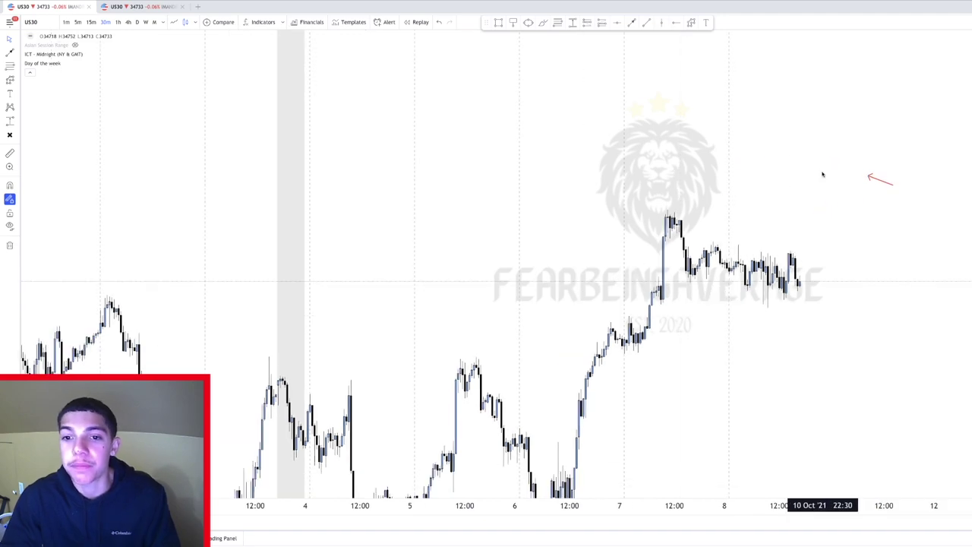
pyautogui.click(867, 176)
pyautogui.press('Delete')
# - Draw a rectangle around the Asian range from 27 Sep 19:00 to about 28 Sep 02:30, spanning its high and low
pyautogui.moveTo(658, 309); pyautogui.dragTo(715, 212)
pyautogui.hscroll(-10, 714, 212)
pyautogui.hscroll(-5, 606, 215)
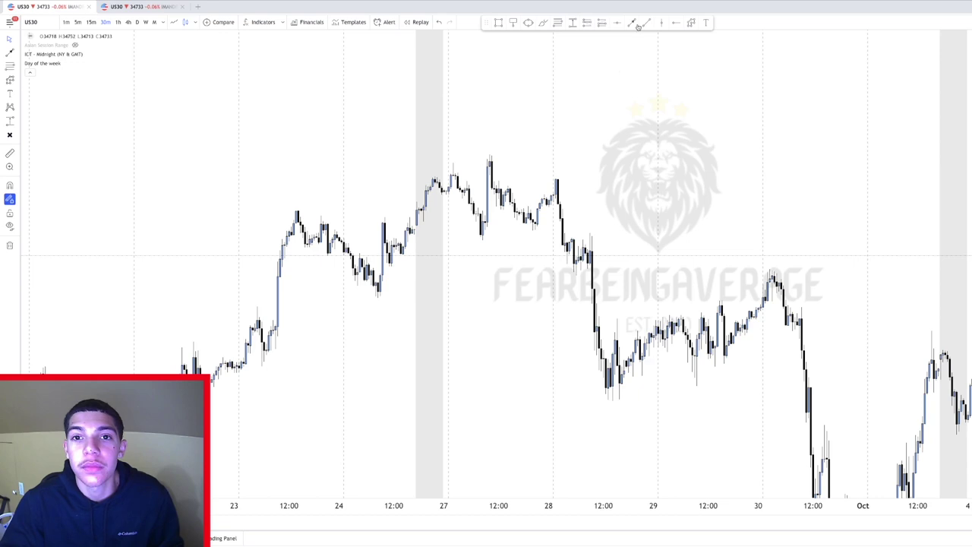
pyautogui.click(499, 22)
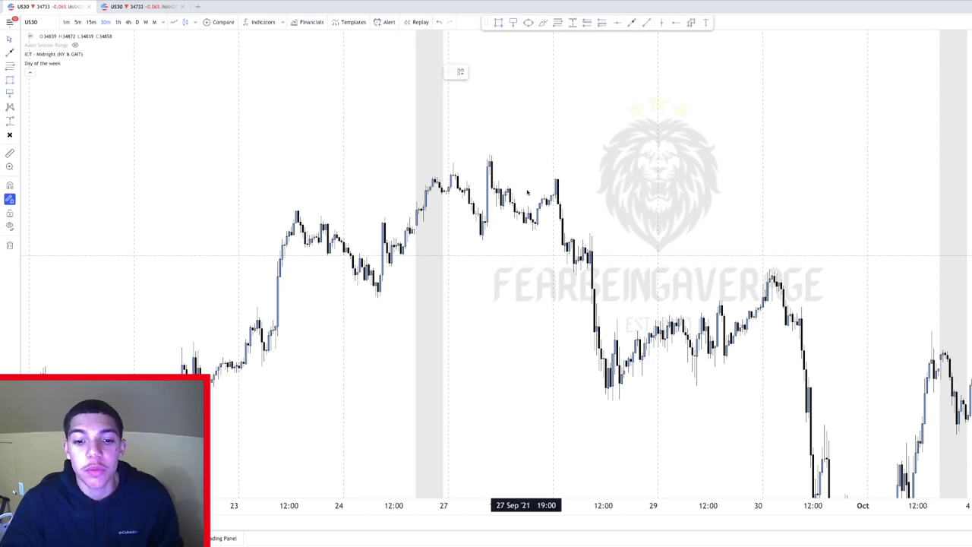
pyautogui.moveTo(526, 191)
pyautogui.mouseDown()
pyautogui.moveTo(573, 190)
pyautogui.moveTo(562, 189)
pyautogui.mouseUp()
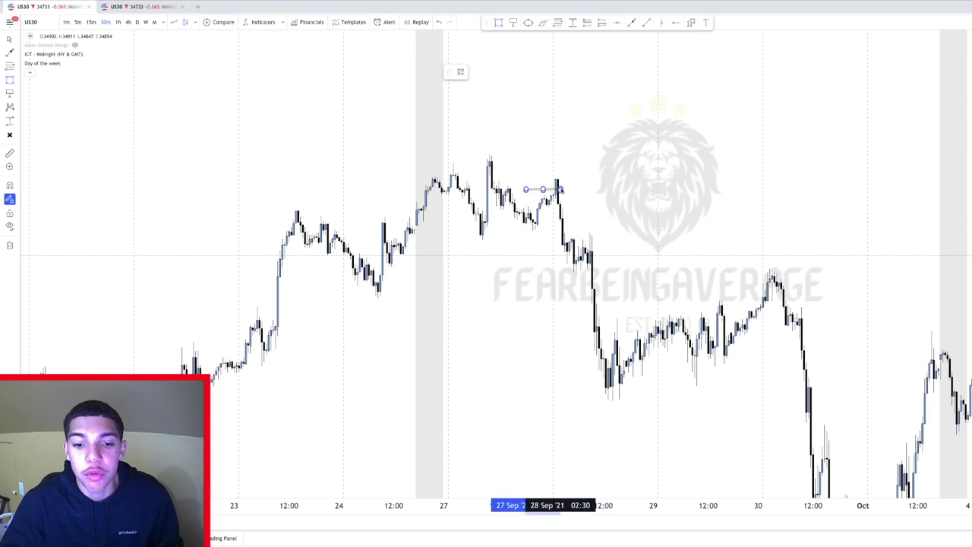
pyautogui.moveTo(543, 189); pyautogui.dragTo(552, 230)
pyautogui.click(570, 227)
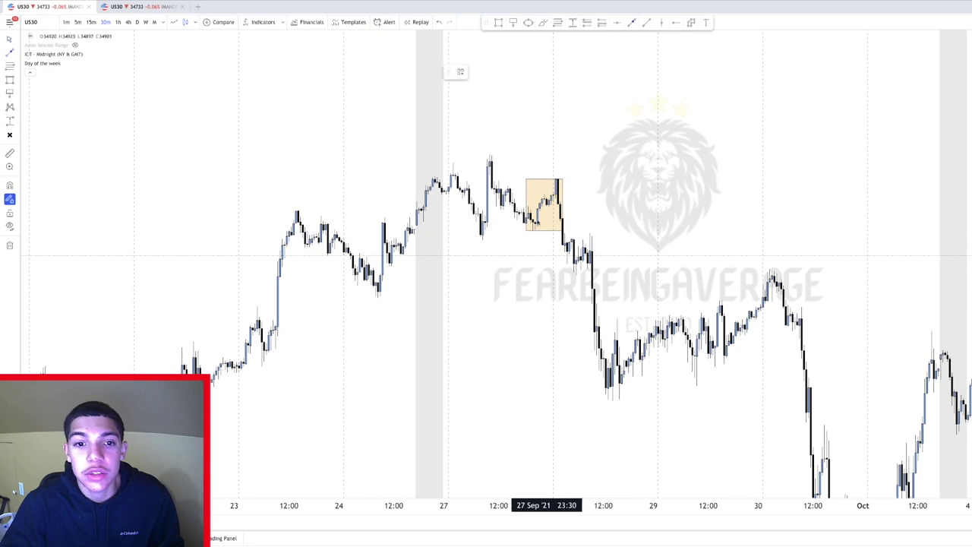
# - Draw arrows pointing at the low and the high of the Asian range box, and undo both
pyautogui.moveTo(579, 167); pyautogui.dragTo(563, 176)
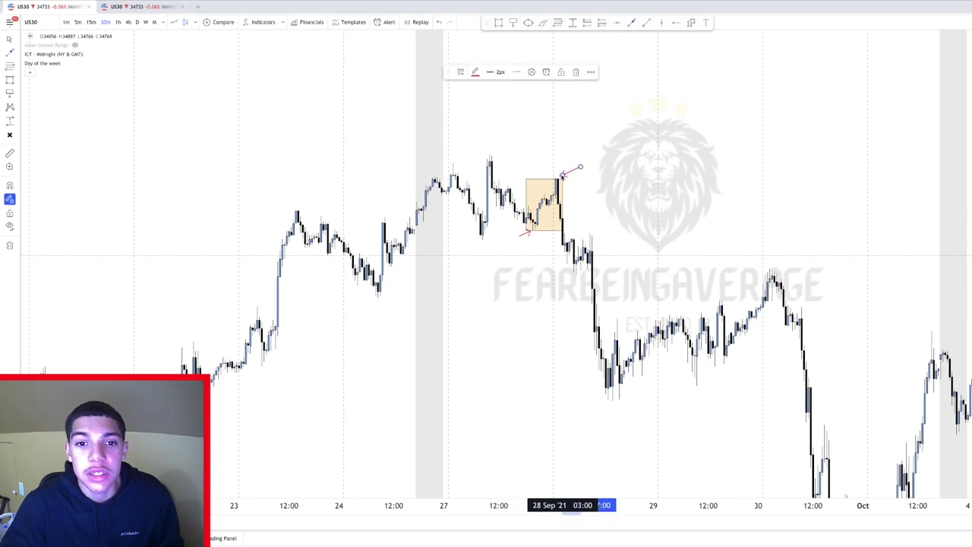
pyautogui.hotkey('ctrl', 'z')
pyautogui.hotkey('ctrl', 'z')
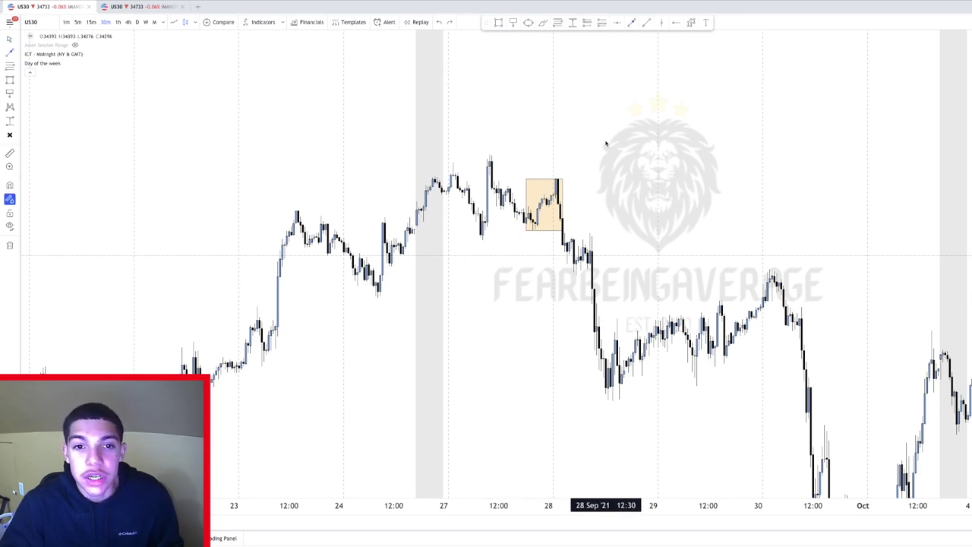
pyautogui.moveTo(603, 143); pyautogui.dragTo(587, 167)
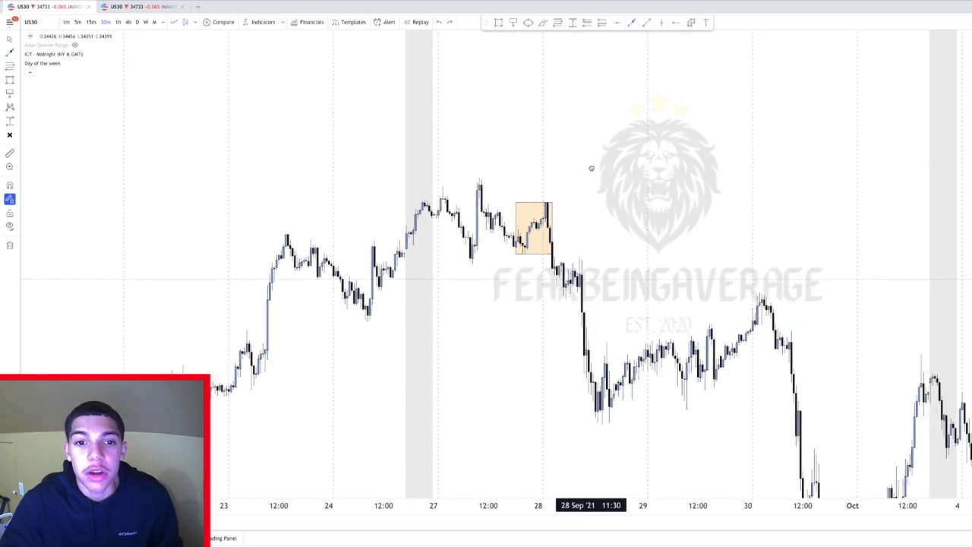
pyautogui.moveTo(512, 255); pyautogui.dragTo(546, 206)
pyautogui.click(557, 245)
pyautogui.hotkey('ctrl', 'z')
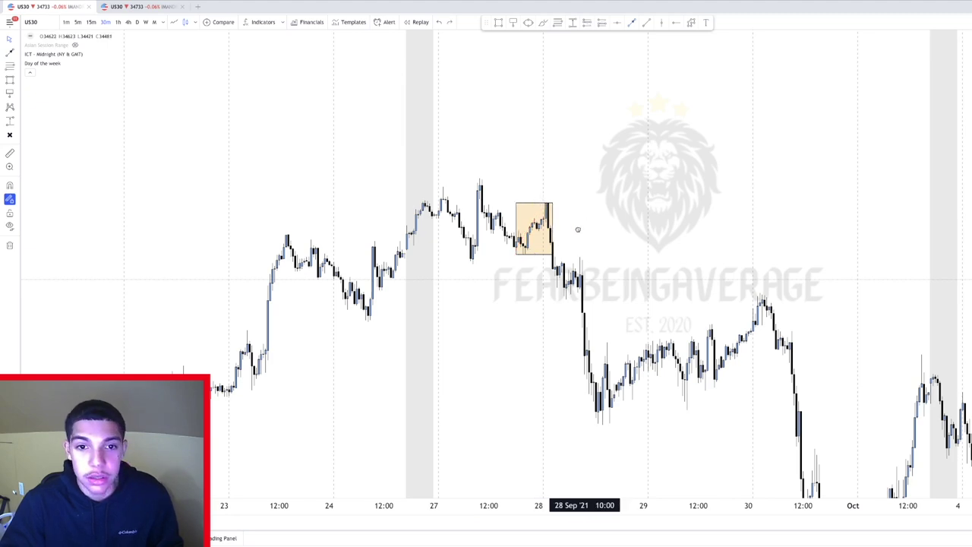
# - Draw a Fibonacci retracement with the 50% template from the low to the high of the Asian range box
pyautogui.moveTo(577, 229); pyautogui.dragTo(573, 235)
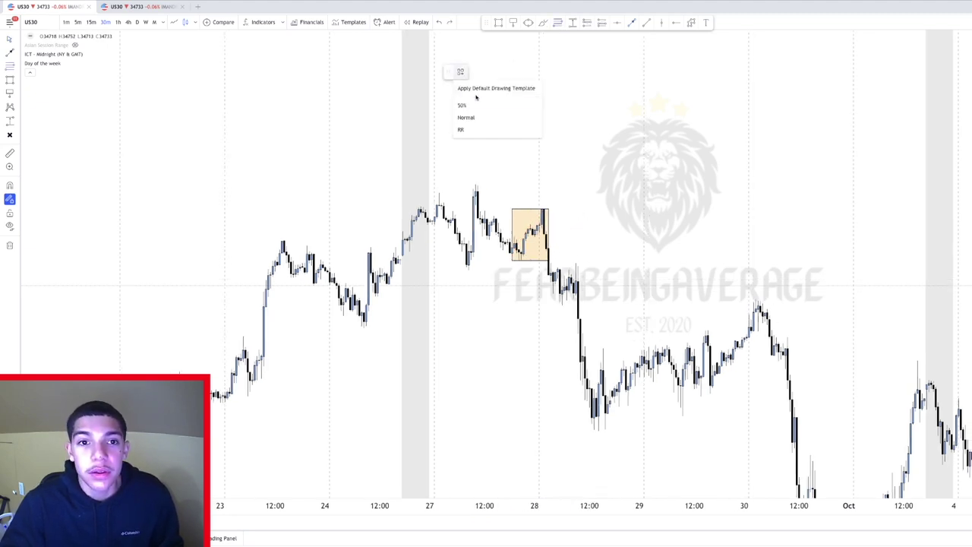
pyautogui.click(511, 260)
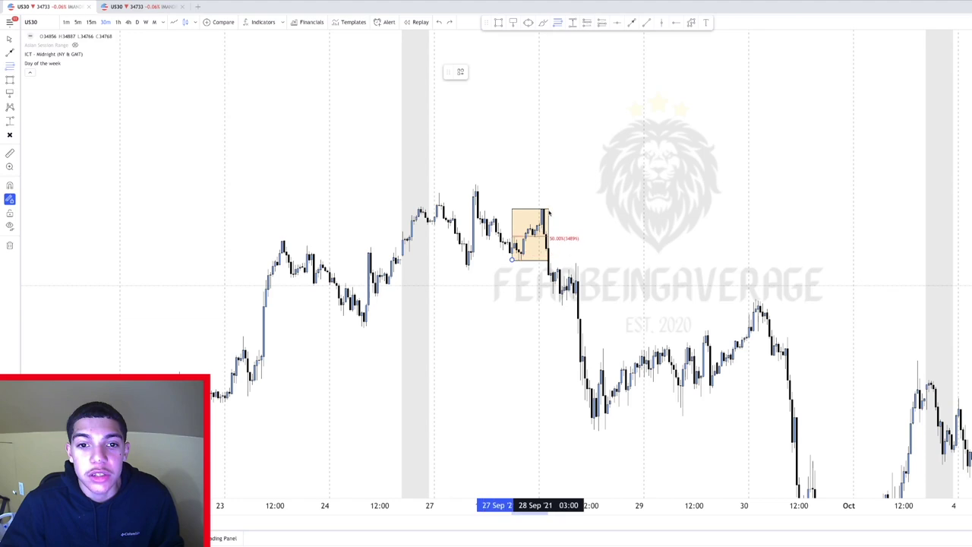
pyautogui.click(546, 211)
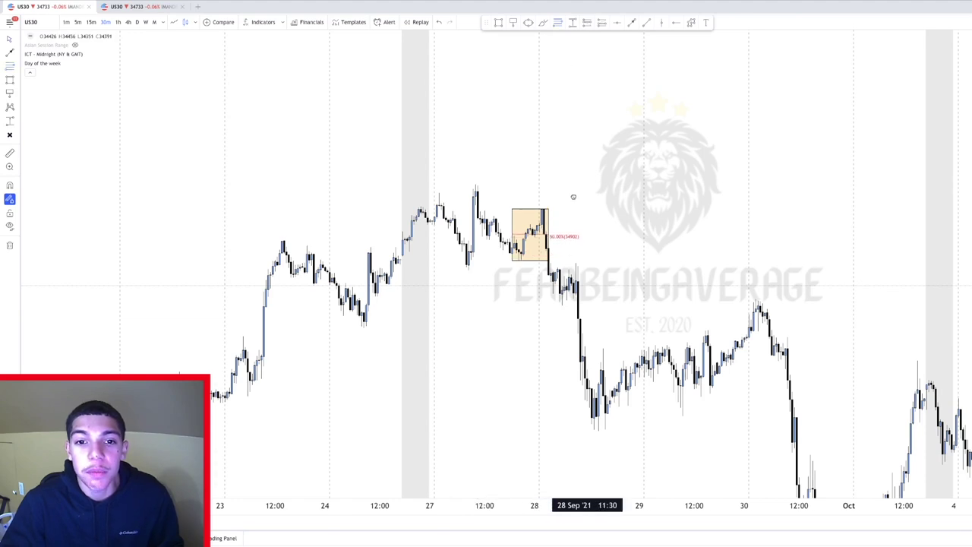
# - Sketch arrows showing price retracing up to the range's 50% level and dropping again, and delete them
pyautogui.moveTo(570, 198); pyautogui.dragTo(542, 216)
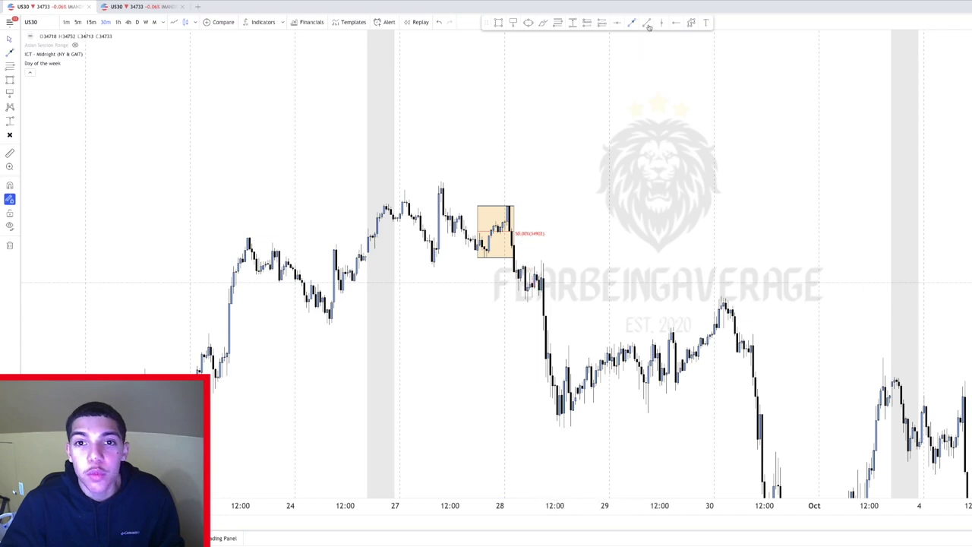
pyautogui.click(537, 236)
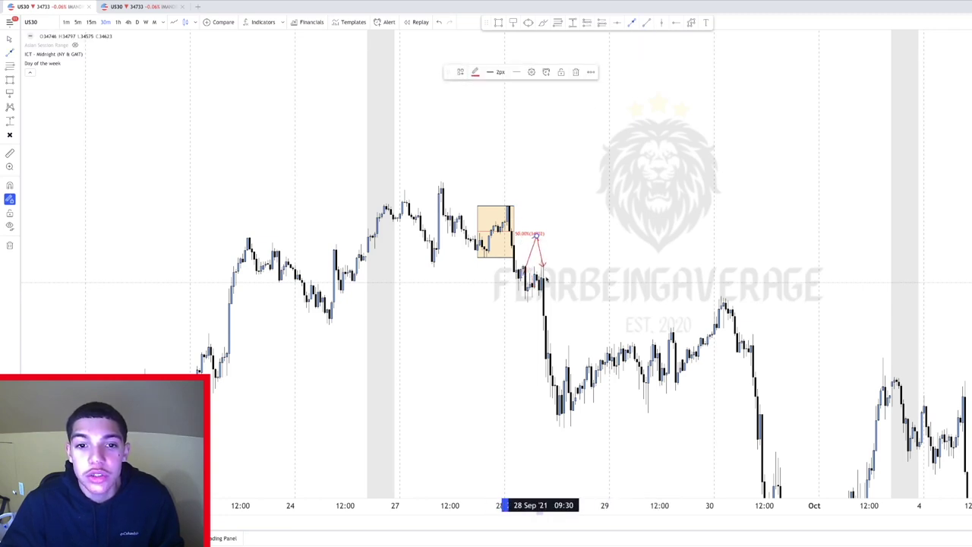
pyautogui.press('Escape')
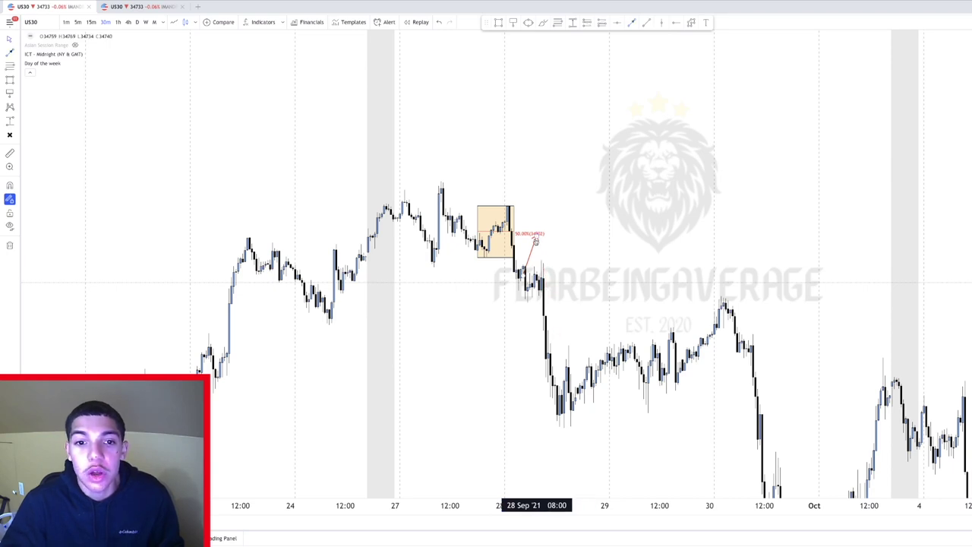
pyautogui.click(535, 240)
pyautogui.press('Delete')
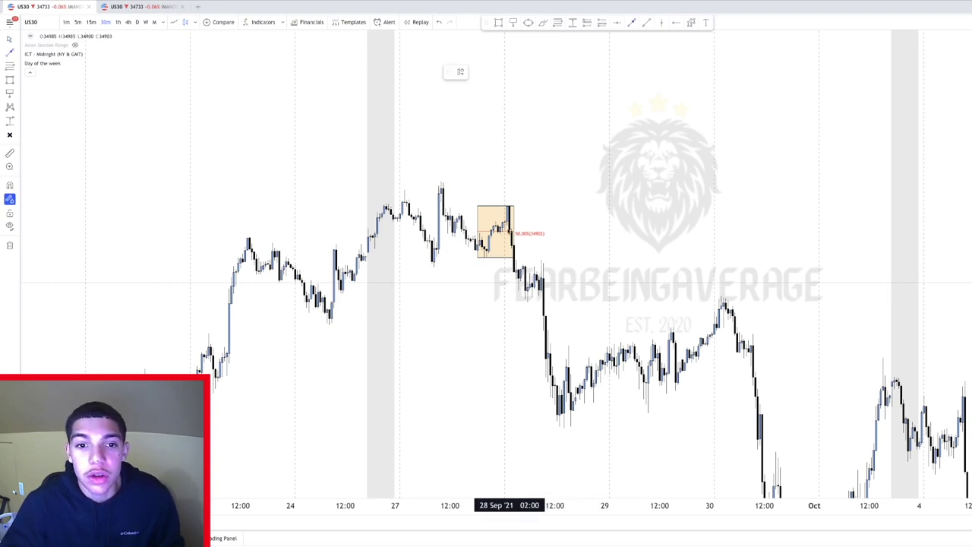
# - Point an arrow at the Asian range high and draw a horizontal trend line from the preceding swing high across the box
pyautogui.click(515, 203)
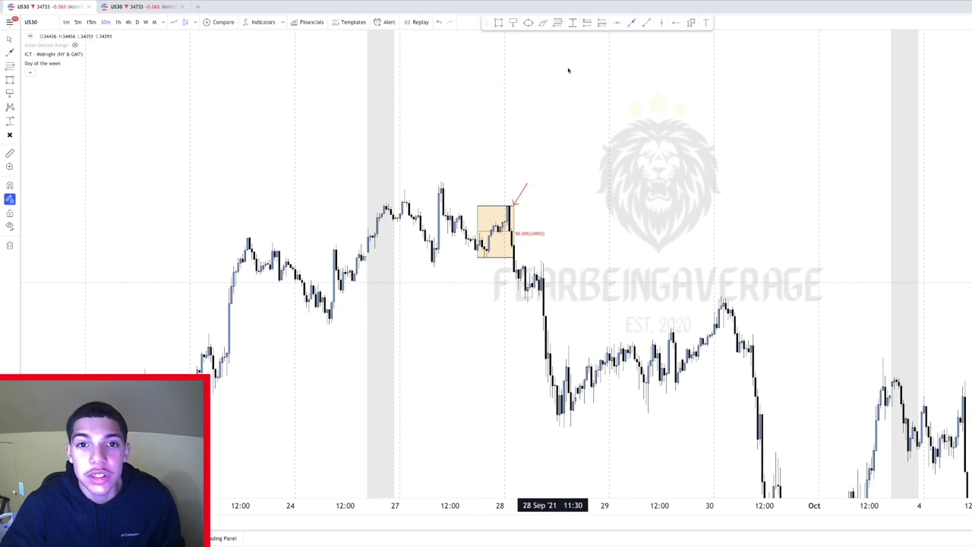
pyautogui.click(481, 187)
pyautogui.click(460, 214)
pyautogui.click(519, 213)
pyautogui.click(524, 213)
pyautogui.press('Escape')
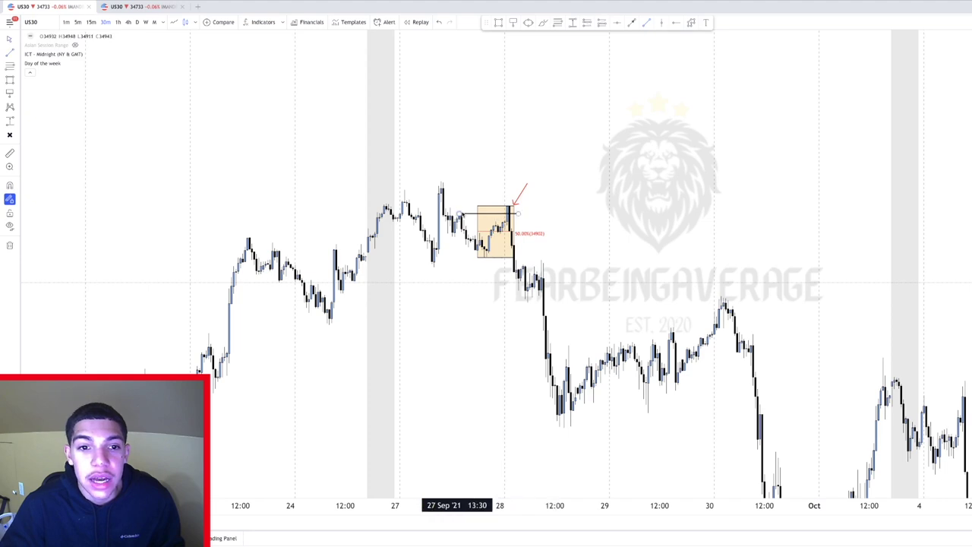
# - Place a check mark icon above the swing high where the horizontal trend line starts
pyautogui.click(18, 134)
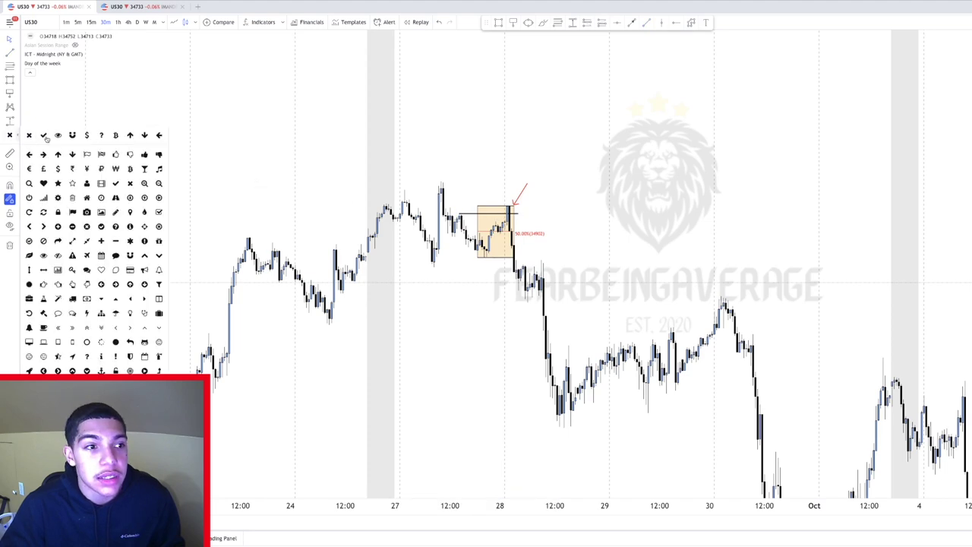
pyautogui.click(44, 135)
pyautogui.click(458, 208)
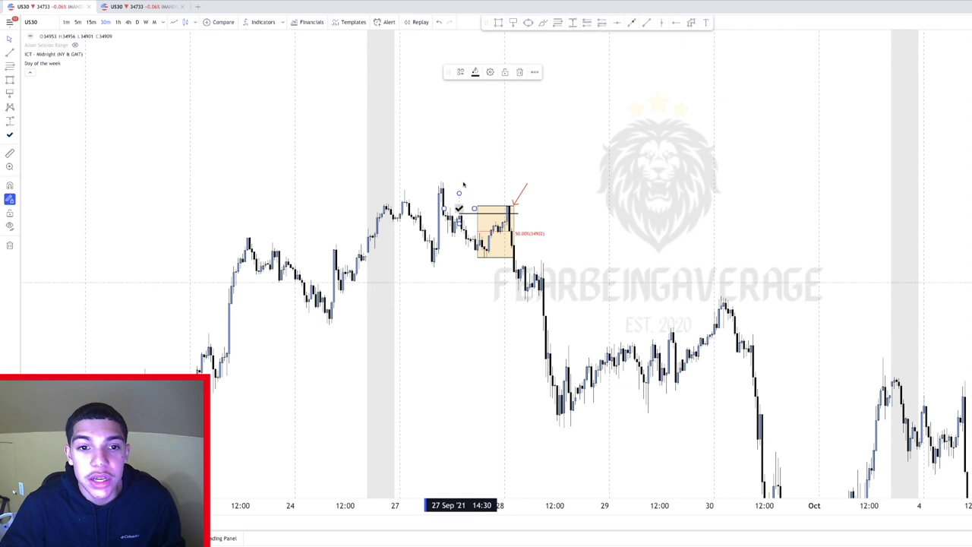
pyautogui.click(463, 184)
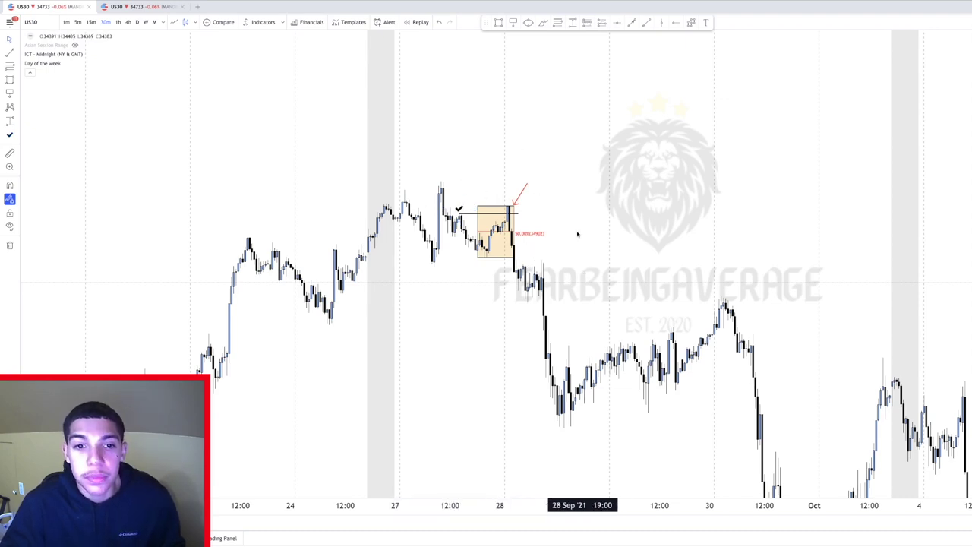
# - Draw a small rectangle over the 27 Sep swing low before the Asian range and apply the Breaker template to it
pyautogui.moveTo(573, 234); pyautogui.dragTo(583, 259)
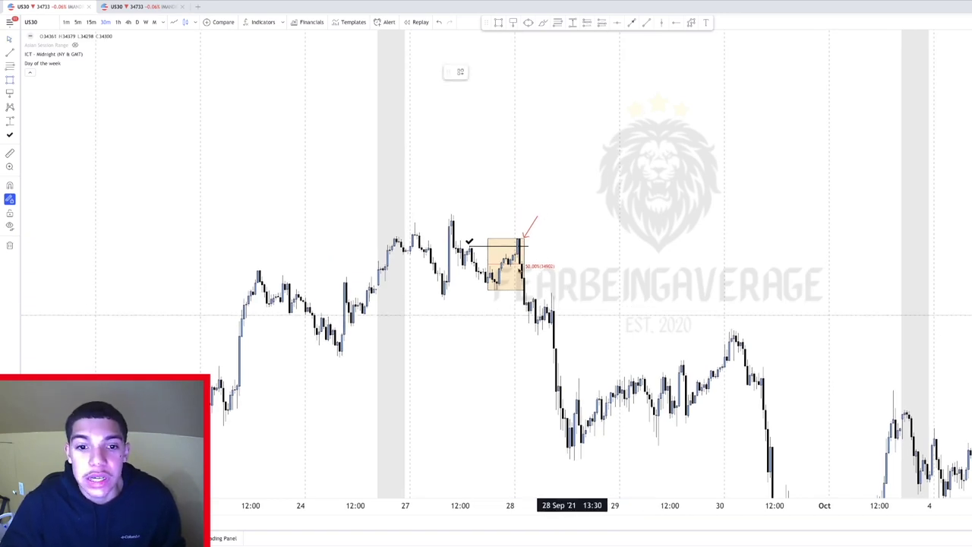
pyautogui.moveTo(439, 272); pyautogui.dragTo(456, 296)
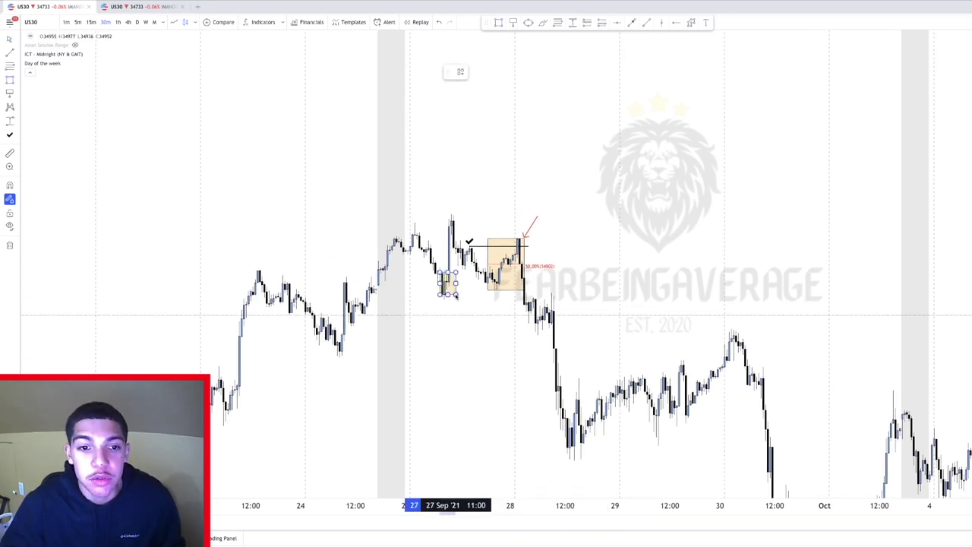
pyautogui.rightClick(456, 296)
pyautogui.moveTo(483, 303)
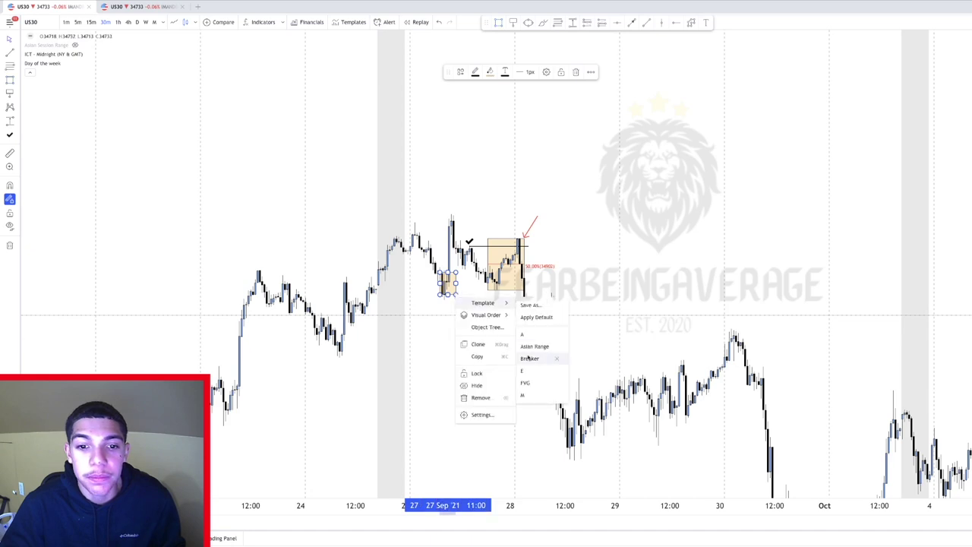
pyautogui.click(555, 357)
pyautogui.click(442, 308)
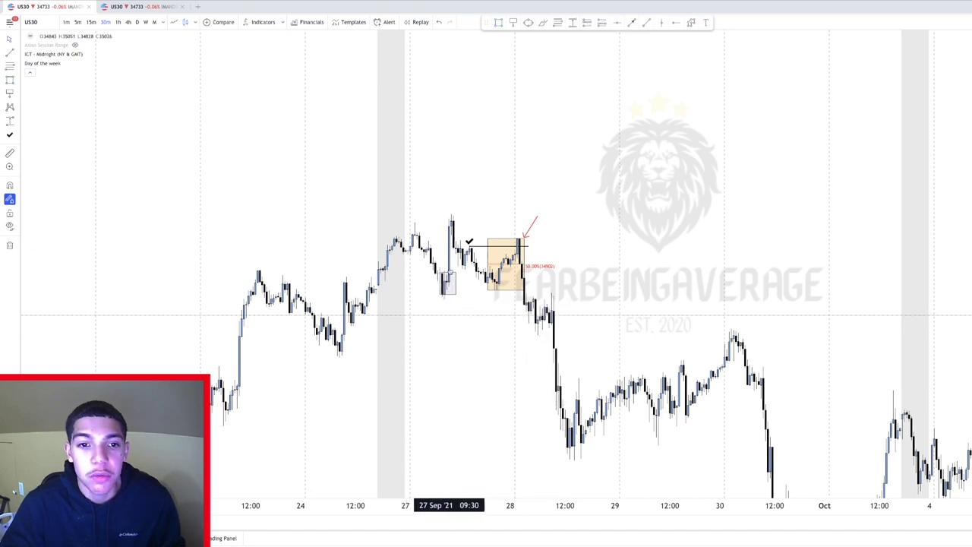
# - Extend the breaker rectangle's right edge through the Asian range box and well past it into the later hours of 28 Sep
pyautogui.click(448, 284)
pyautogui.moveTo(456, 283); pyautogui.dragTo(554, 283)
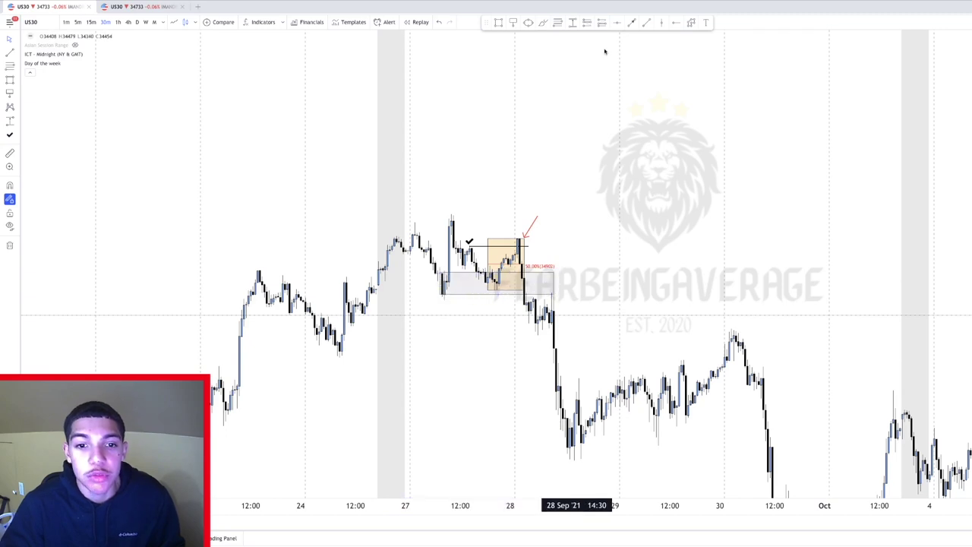
pyautogui.click(496, 323)
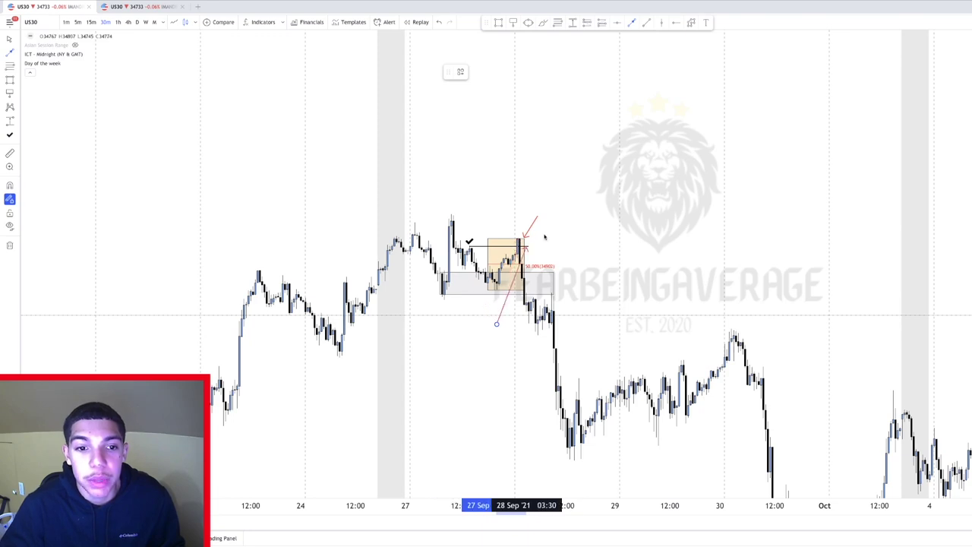
pyautogui.press('Escape')
pyautogui.click(493, 288)
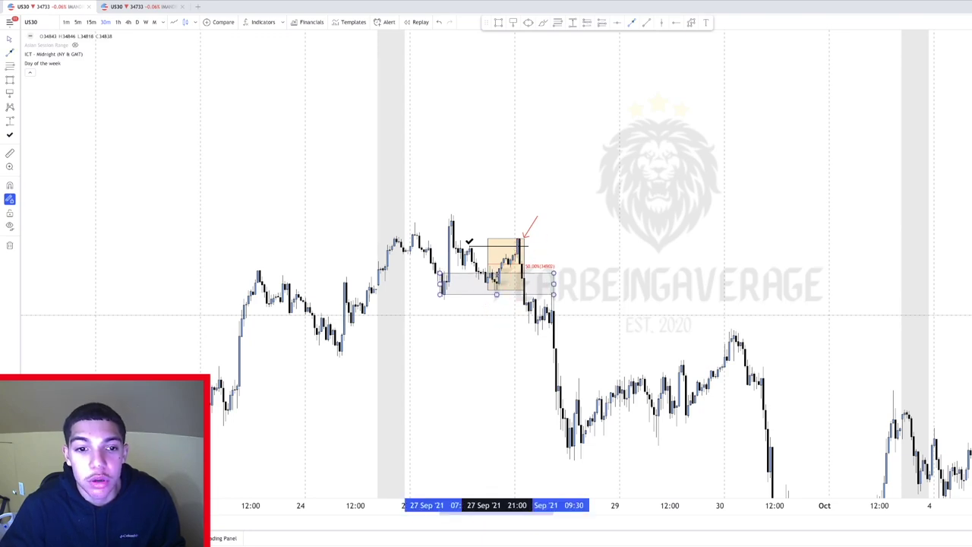
pyautogui.moveTo(554, 284); pyautogui.dragTo(595, 284)
pyautogui.click(575, 245)
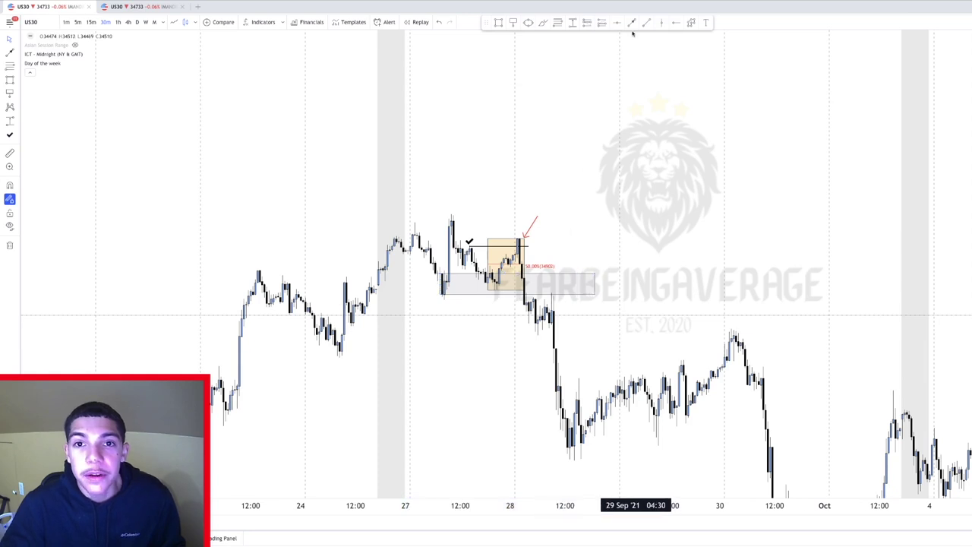
# - Draw a Fibonacci retracement with the Normal template from the Asian range high down to the 28 Sep low beneath the breaker
pyautogui.click(557, 22)
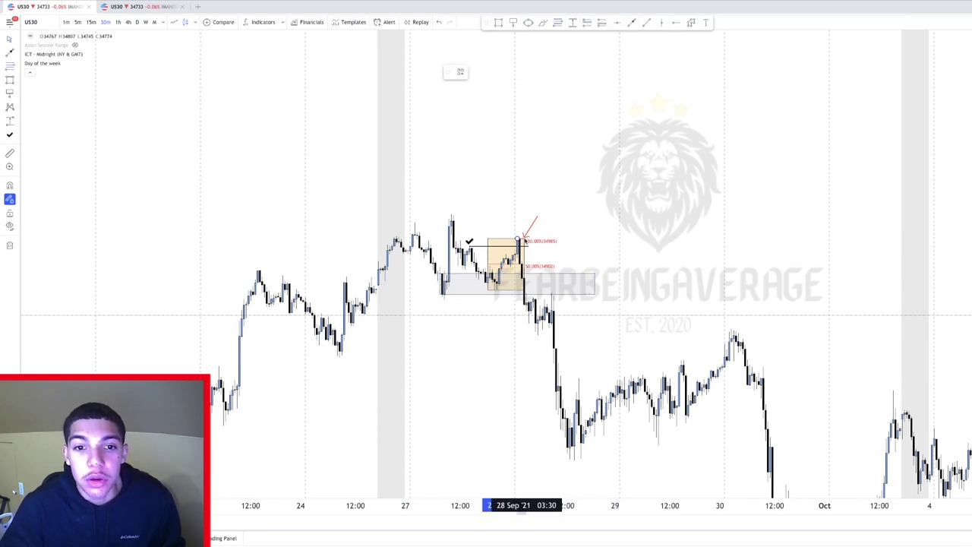
pyautogui.click(460, 72)
pyautogui.click(472, 118)
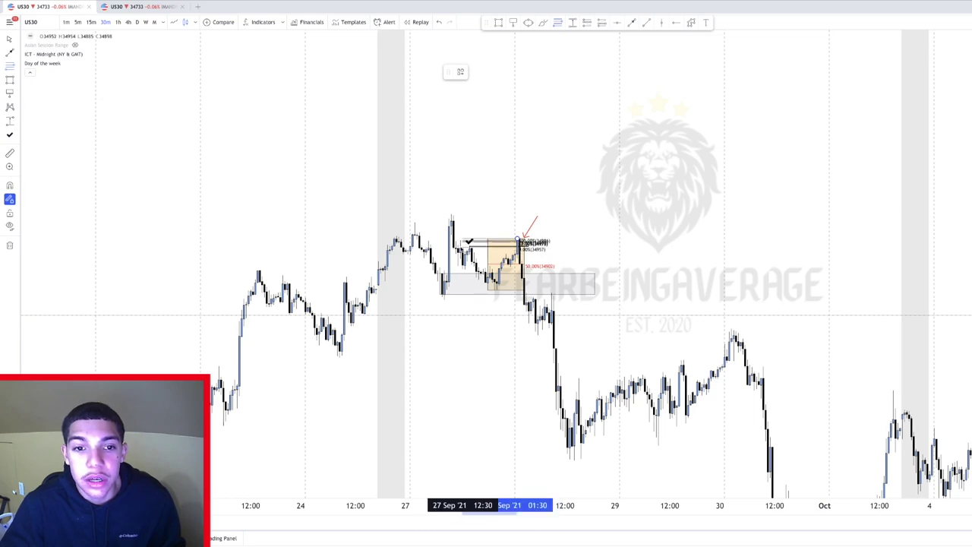
pyautogui.moveTo(522, 243)
pyautogui.mouseDown()
pyautogui.moveTo(549, 301)
pyautogui.moveTo(573, 326)
pyautogui.moveTo(574, 316)
pyautogui.moveTo(553, 323)
pyautogui.mouseUp()
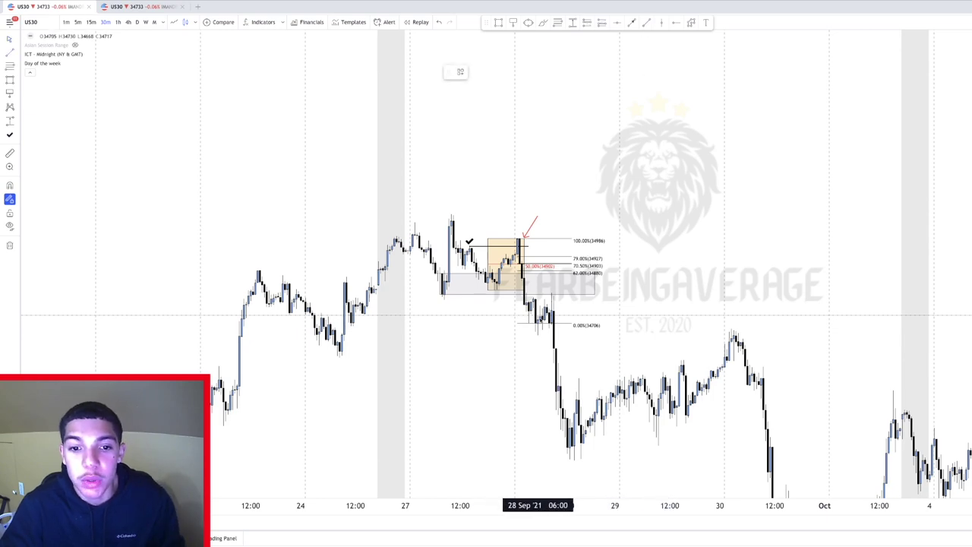
# - Draw a short horizontal trend line along the small high just below the breaker zone, and delete it
pyautogui.moveTo(532, 297); pyautogui.dragTo(558, 297)
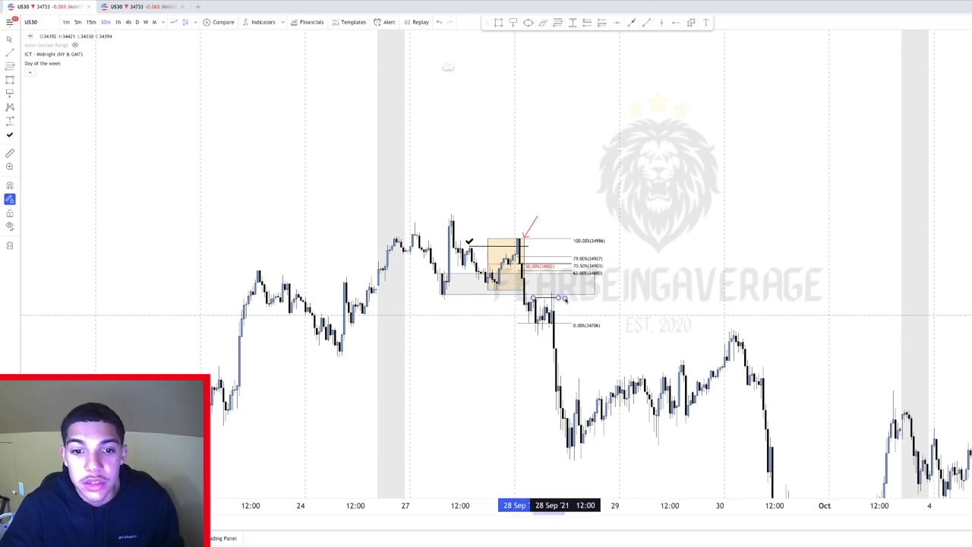
pyautogui.click(539, 313)
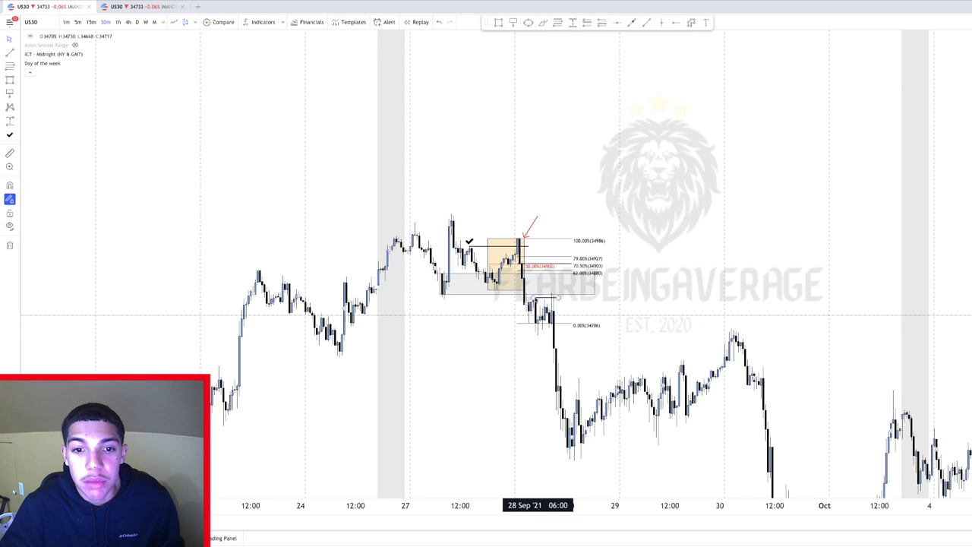
pyautogui.click(547, 299)
pyautogui.press('Delete')
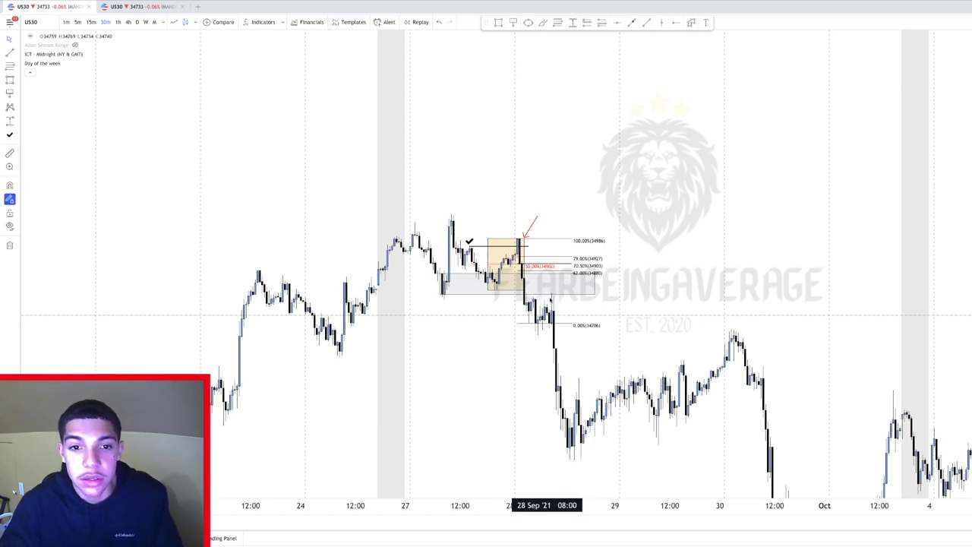
# - Enable the 38.2% level in the settings of the larger Fibonacci retracement
pyautogui.doubleClick(569, 260)
pyautogui.click(577, 218)
pyautogui.click(720, 509)
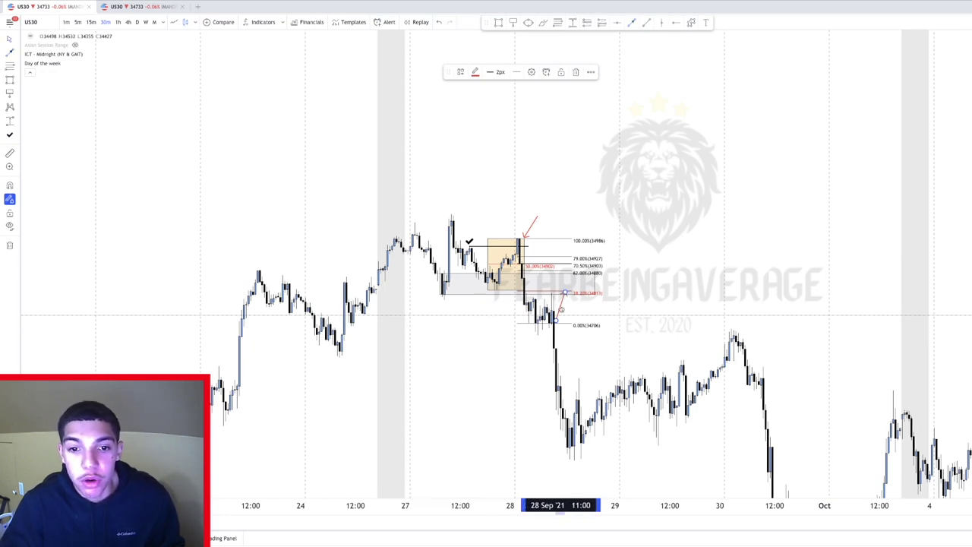
# - Delete the small red arrow beneath the breaker, and sketch and delete a path tracing the drop from the Asian range high
pyautogui.click(562, 312)
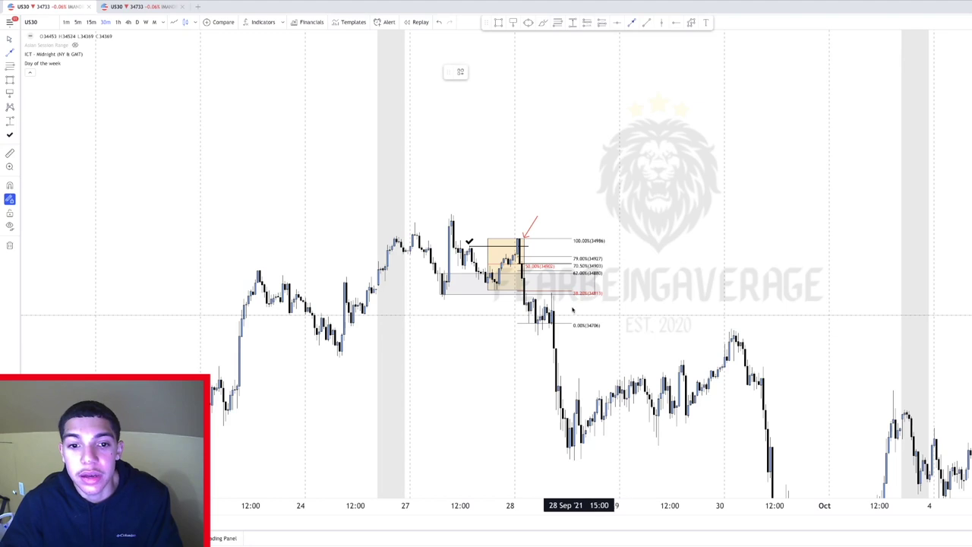
pyautogui.click(688, 24)
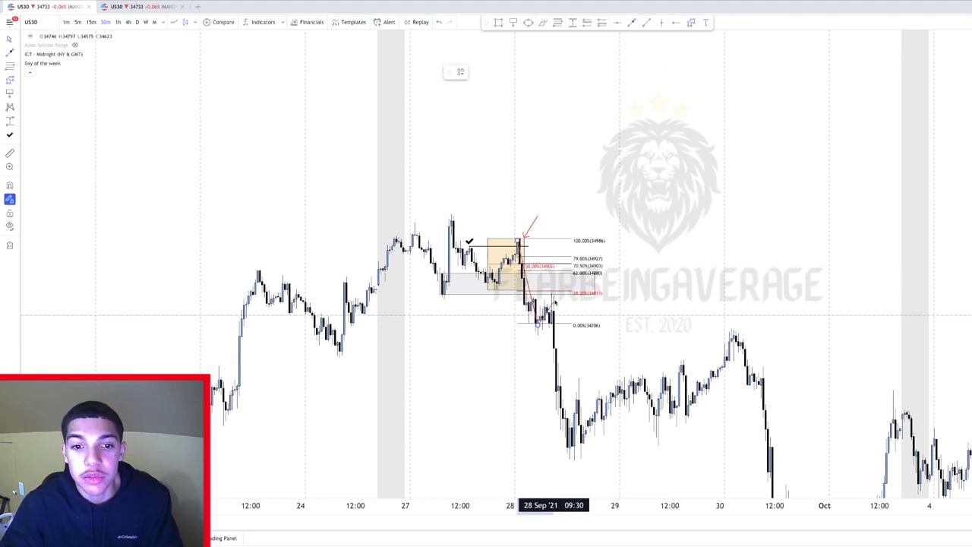
pyautogui.moveTo(554, 379); pyautogui.dragTo(570, 449)
pyautogui.press('Delete')
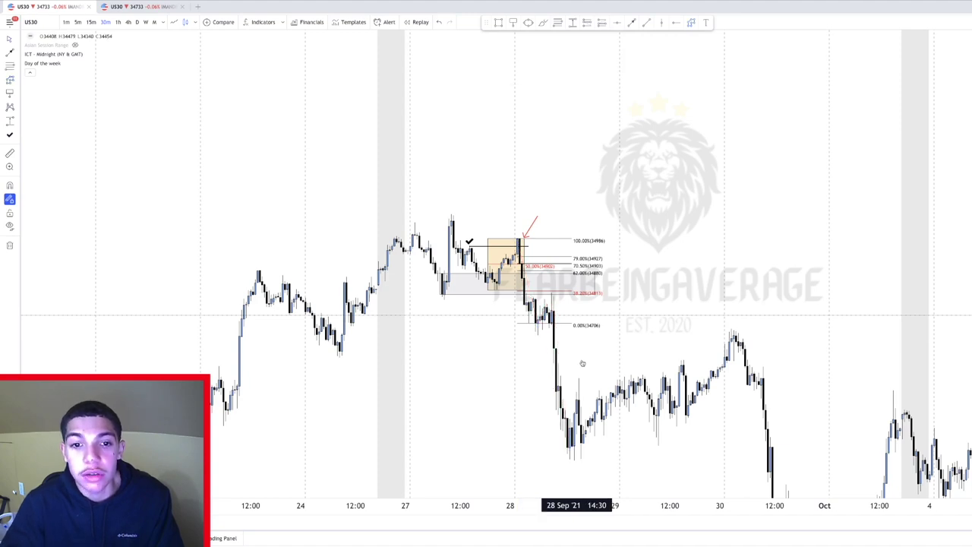
# - Delete the 27–28 Sep example's Fibonacci retracements, Asian range box, red arrow, high line, check mark and breaker rectangle
pyautogui.click(531, 291)
pyautogui.press('Delete')
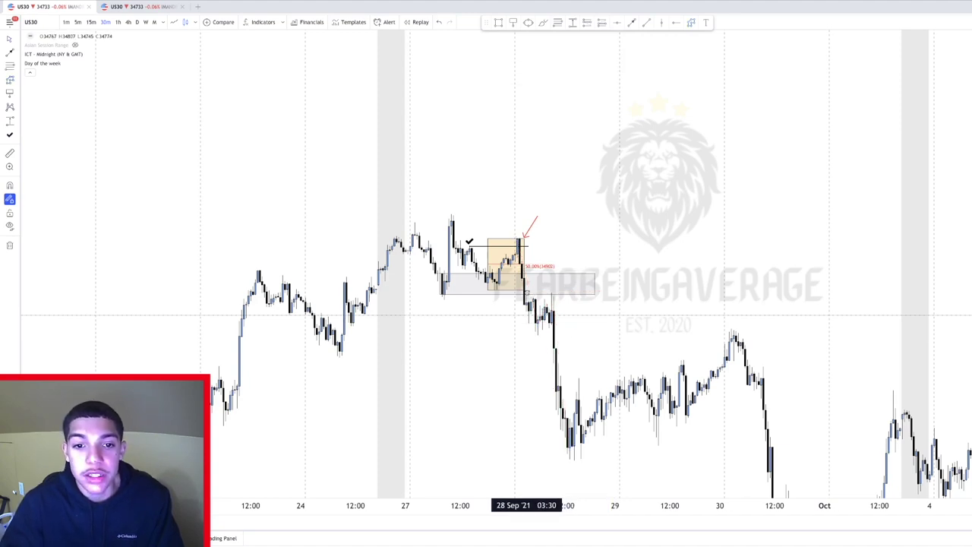
pyautogui.click(523, 276)
pyautogui.press('Delete')
pyautogui.click(530, 227)
pyautogui.press('Delete')
pyautogui.click(497, 247)
pyautogui.press('Delete')
pyautogui.click(468, 242)
pyautogui.press('Delete')
pyautogui.click(478, 278)
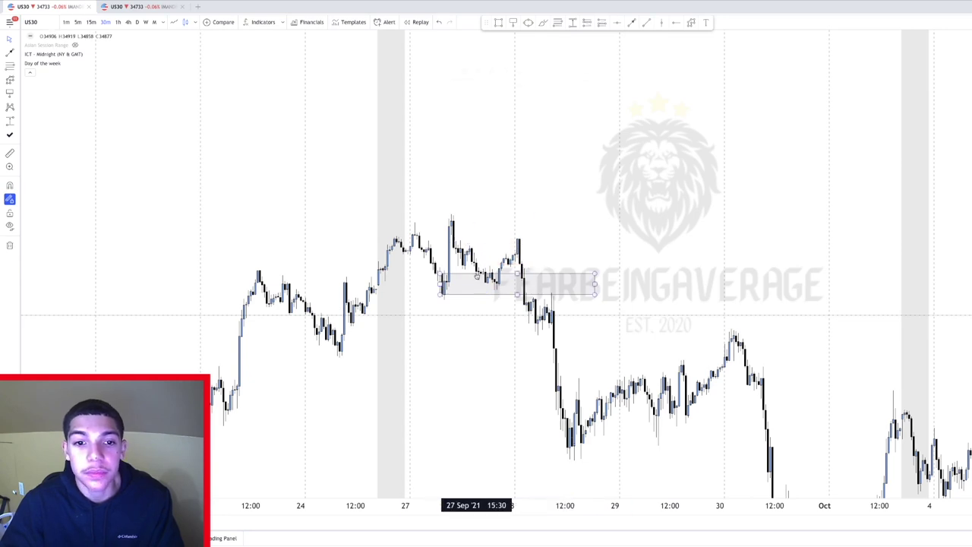
pyautogui.press('Delete')
# - Draw a rectangle around the Asian range spanning late 13 Sep to early 14 Sep and apply the orange-filled template
pyautogui.hscroll(-10, 469, 212)
pyautogui.hscroll(-15, 469, 211)
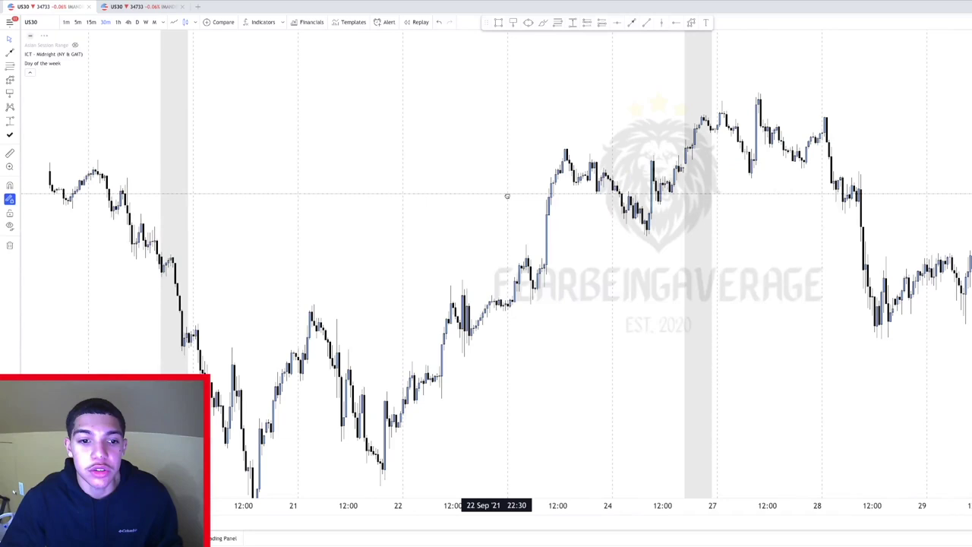
pyautogui.hscroll(-10, 531, 261)
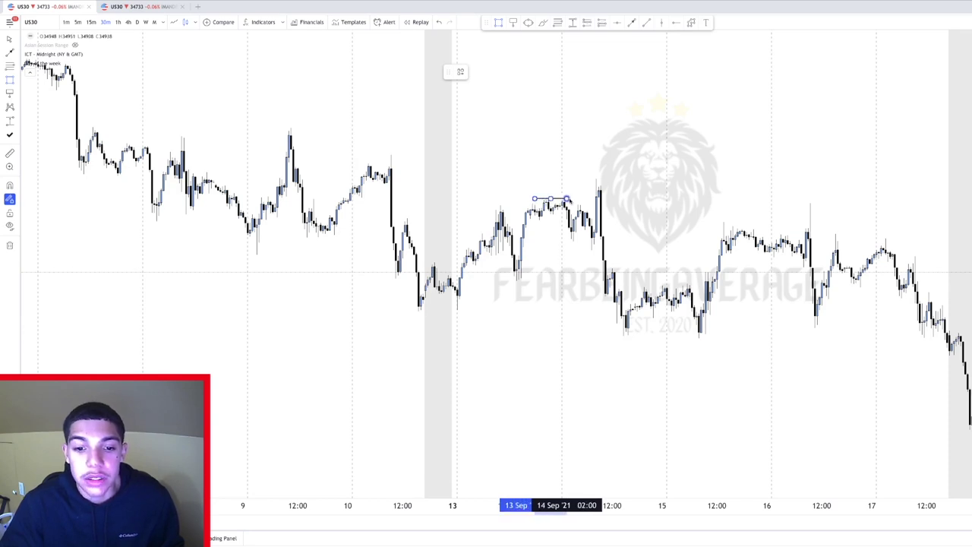
pyautogui.moveTo(567, 199)
pyautogui.mouseDown()
pyautogui.moveTo(577, 237)
pyautogui.moveTo(554, 196)
pyautogui.mouseUp()
pyautogui.rightClick(554, 197)
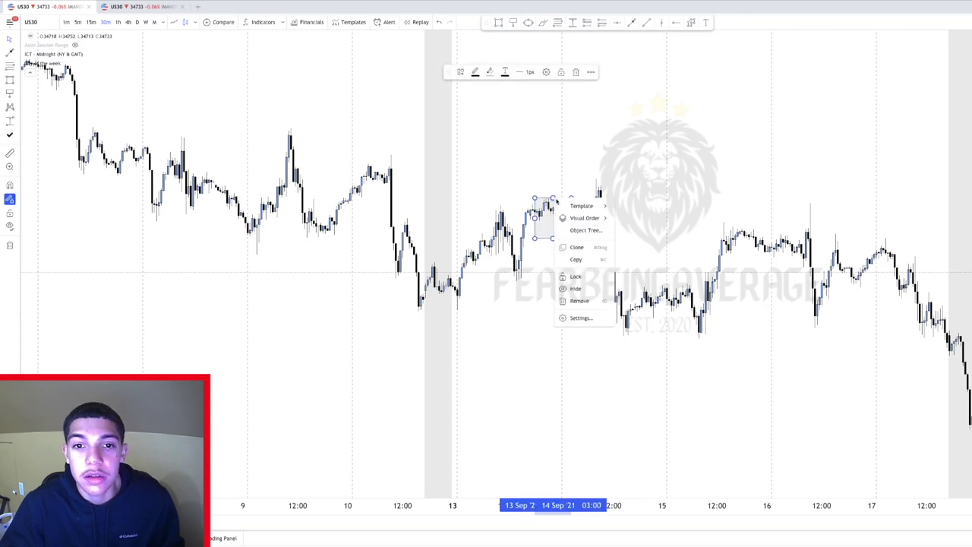
pyautogui.moveTo(573, 206)
pyautogui.click(638, 237)
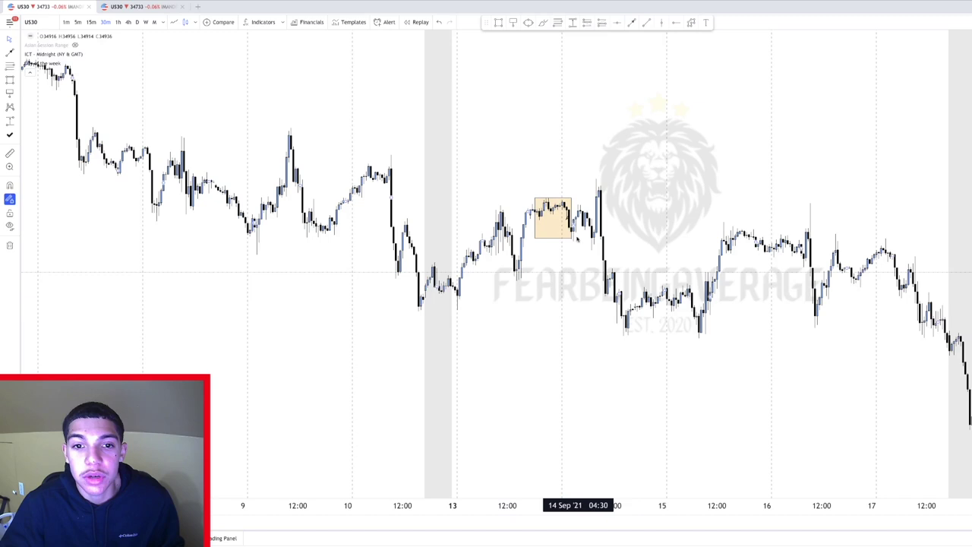
# - Draw a Fibonacci retracement with the 50% level template across the 14 Sep Asian range box, from its lower left to its upper right corner
pyautogui.moveTo(553, 238); pyautogui.dragTo(549, 250)
pyautogui.click(557, 24)
pyautogui.click(461, 72)
pyautogui.click(470, 107)
pyautogui.click(513, 236)
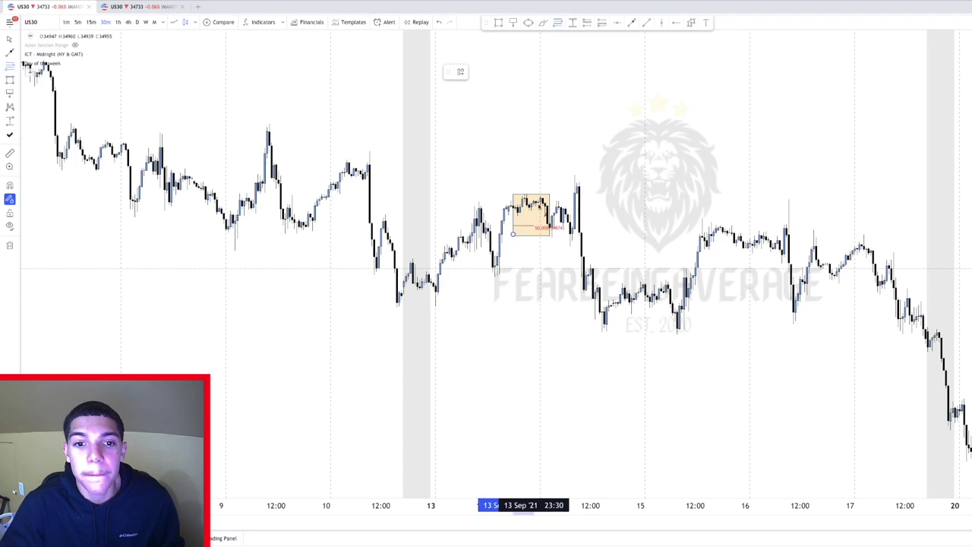
pyautogui.click(549, 194)
pyautogui.click(552, 171)
pyautogui.press('Escape')
pyautogui.moveTo(592, 162); pyautogui.dragTo(542, 193)
pyautogui.scroll(1, 542, 198)
pyautogui.hscroll(-5, 542, 198)
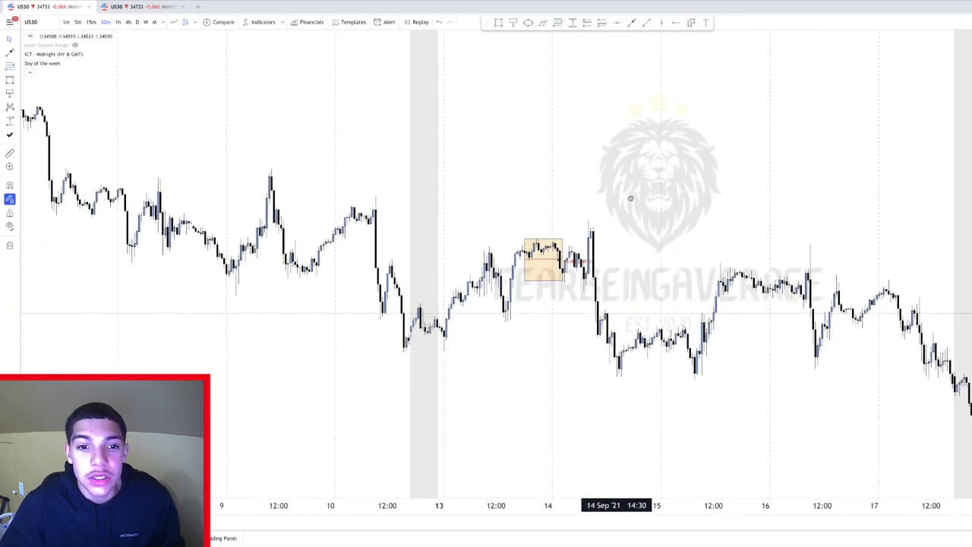
pyautogui.hscroll(3, 638, 171)
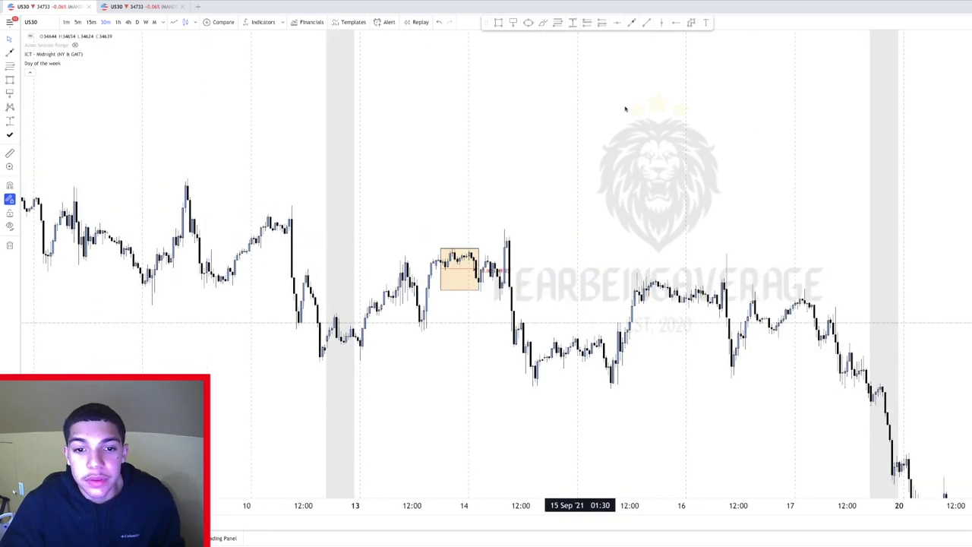
pyautogui.click(529, 174)
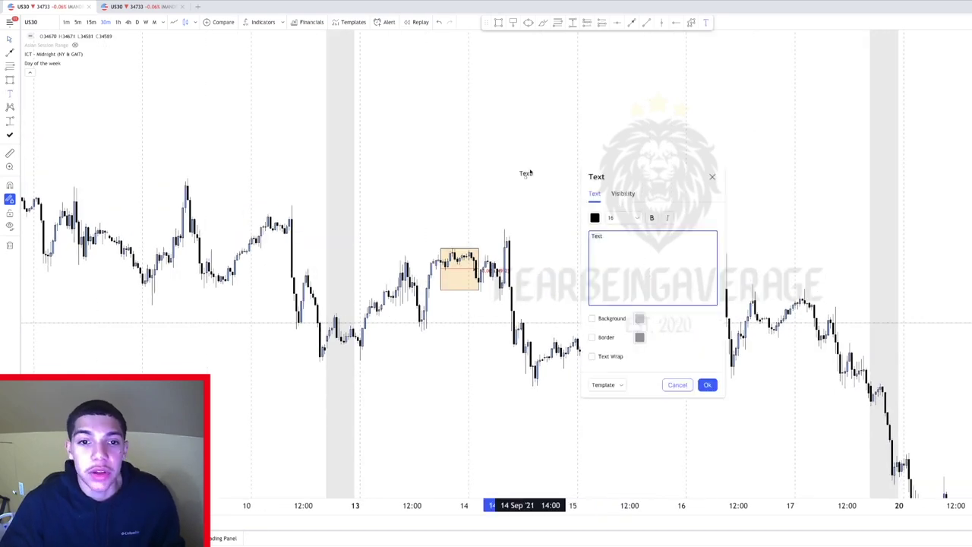
pyautogui.click(712, 178)
pyautogui.press('Delete')
# - Sketch a zigzag path above the 14 Sep range showing a sideways consolidation, a spike above it and a sharp drop below
pyautogui.hscroll(-2, 536, 182)
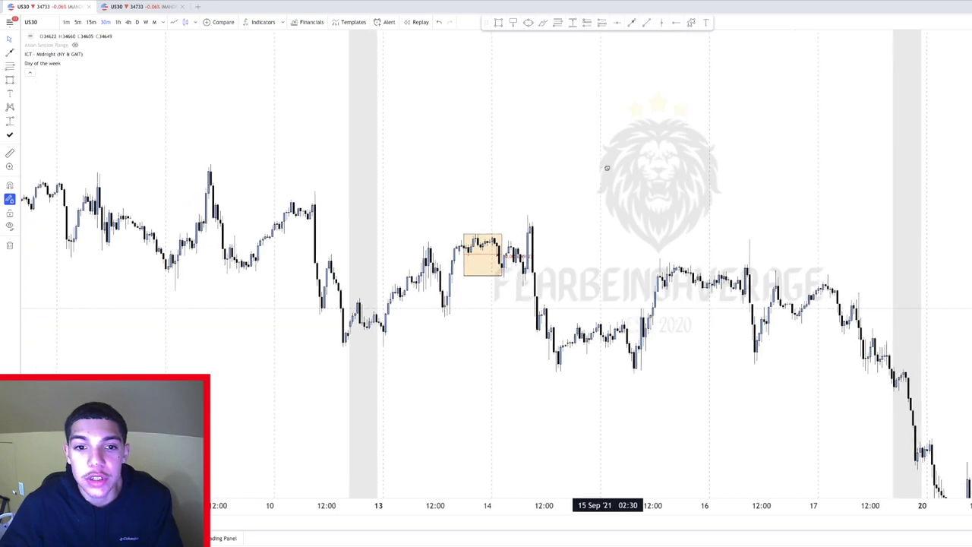
pyautogui.hscroll(-3, 705, 213)
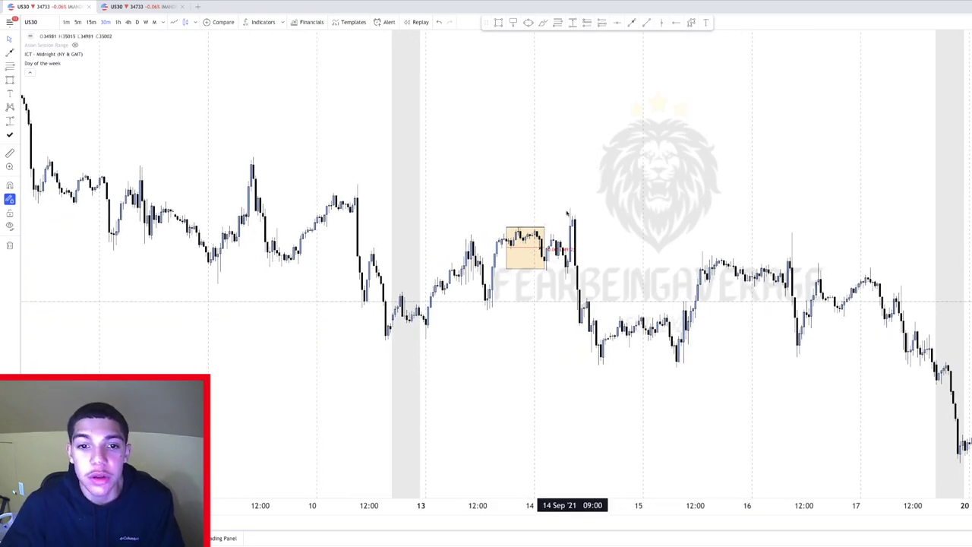
pyautogui.hscroll(-2, 616, 199)
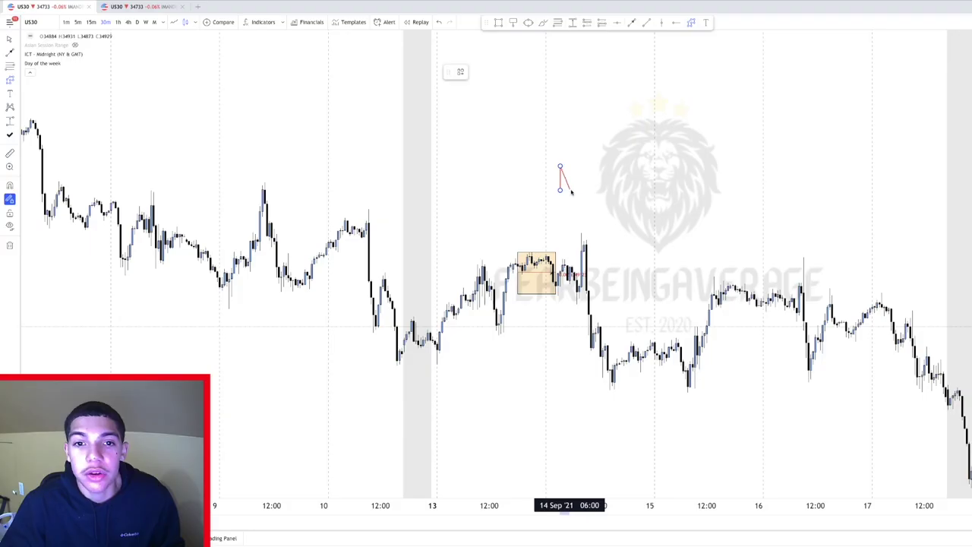
pyautogui.click(572, 190)
pyautogui.click(577, 171)
pyautogui.click(586, 191)
pyautogui.click(593, 172)
pyautogui.click(598, 191)
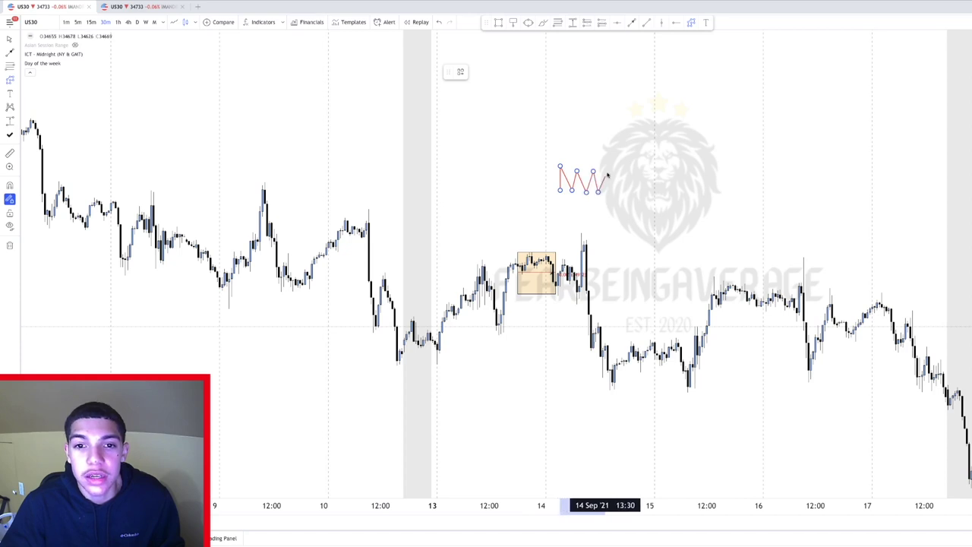
pyautogui.click(612, 193)
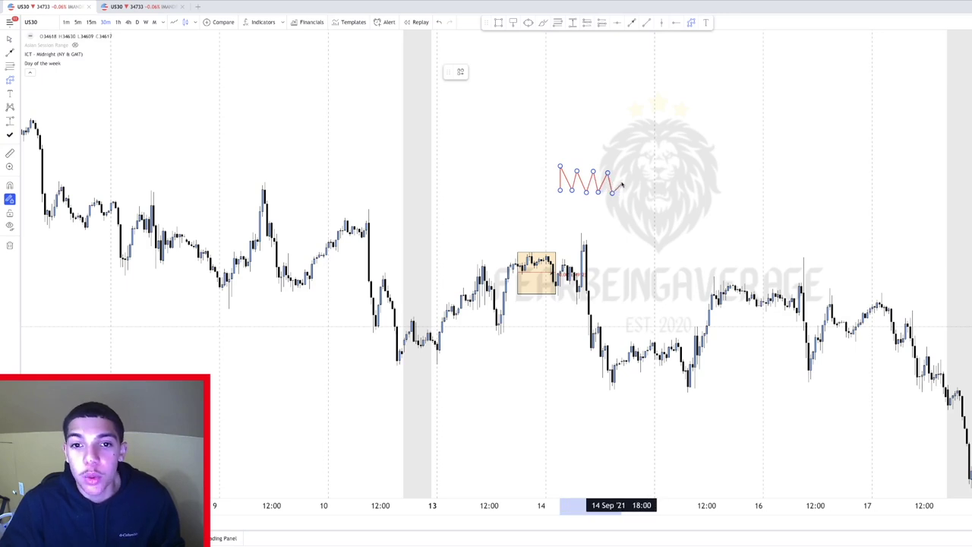
pyautogui.click(618, 156)
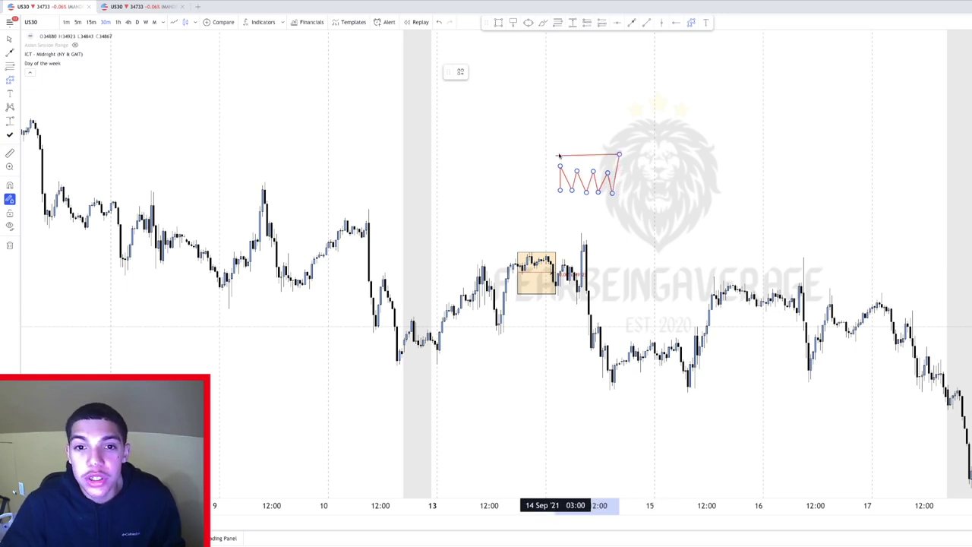
pyautogui.doubleClick(634, 226)
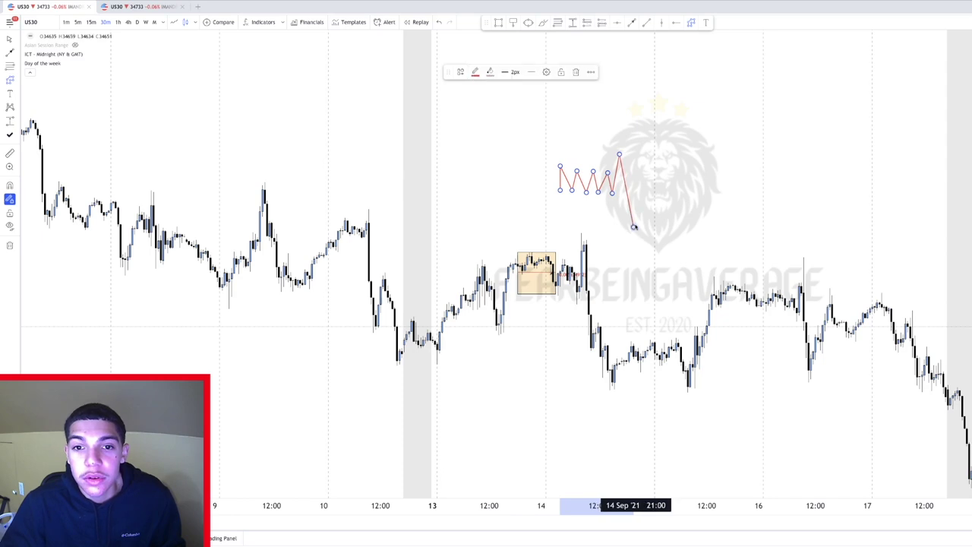
pyautogui.click(639, 211)
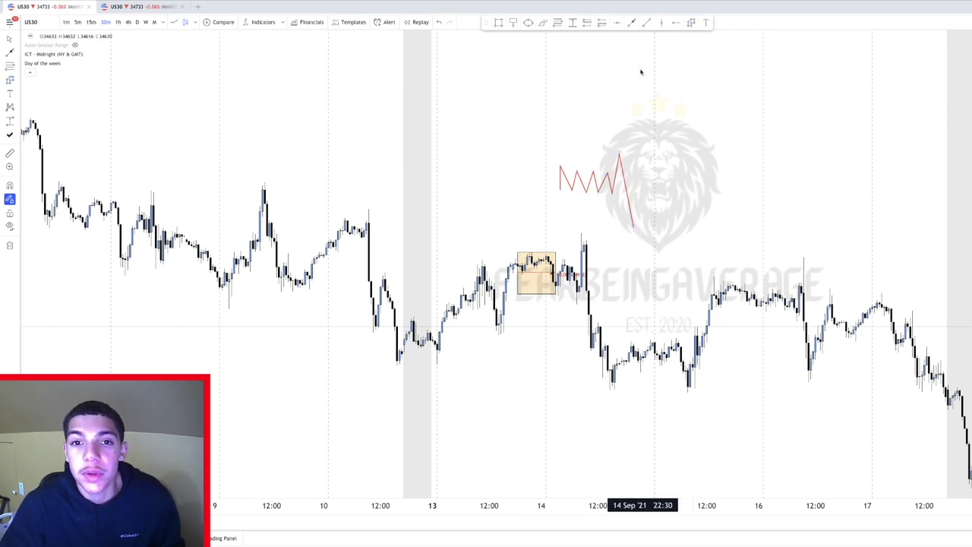
# - Draw horizontal trend lines along the highs and the lows of the sketched consolidation
pyautogui.click(553, 167)
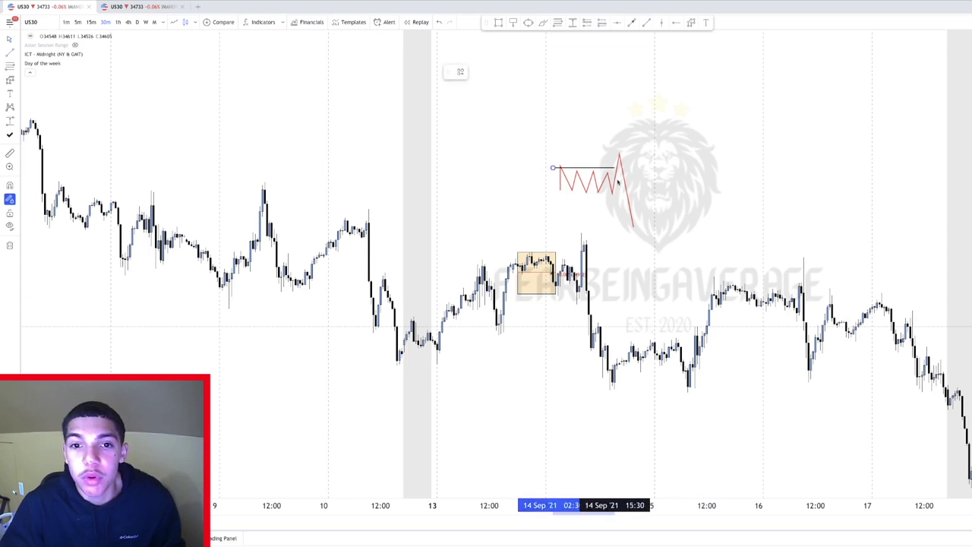
pyautogui.click(646, 23)
pyautogui.click(558, 191)
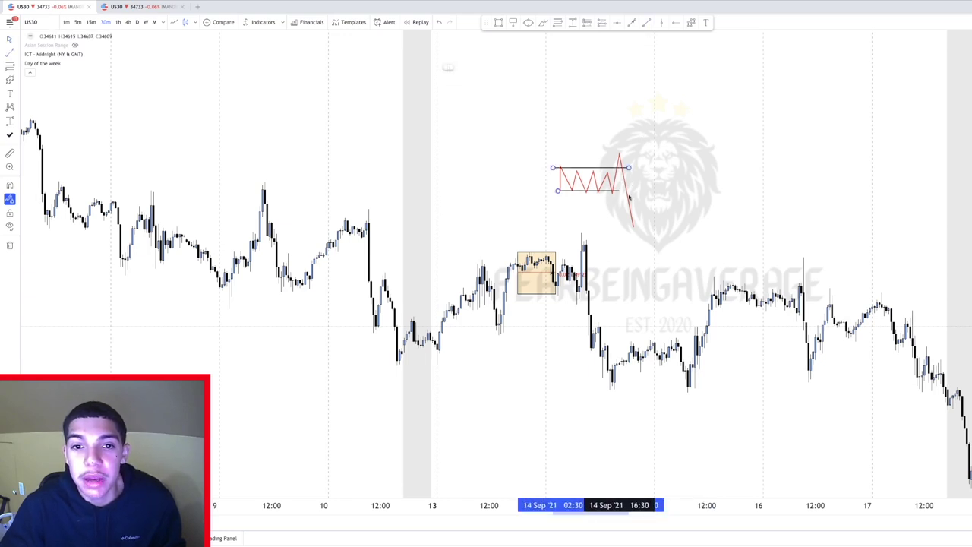
pyautogui.click(638, 194)
pyautogui.click(644, 210)
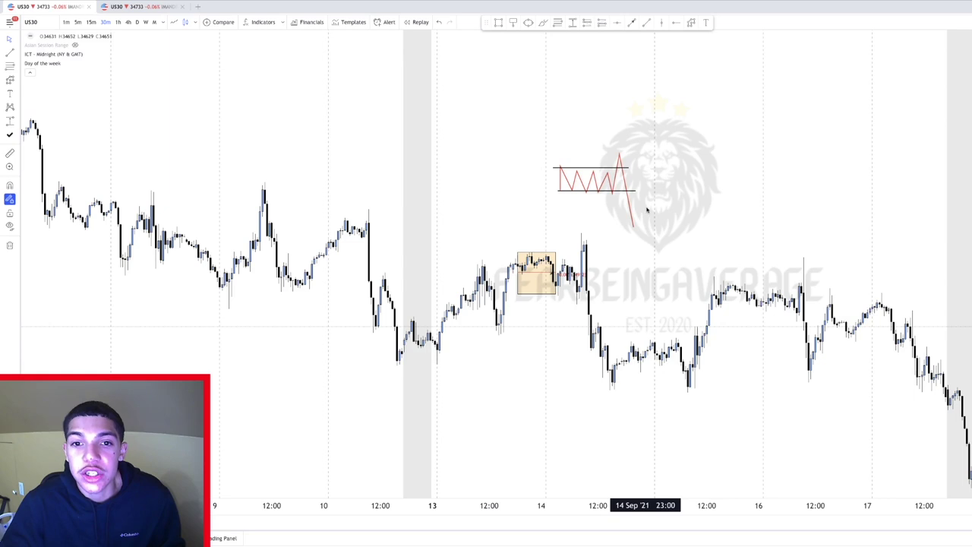
# - Draw a red arrow from beneath the zigzag sketch pointing at the 14 Sep spike high
pyautogui.click(586, 191)
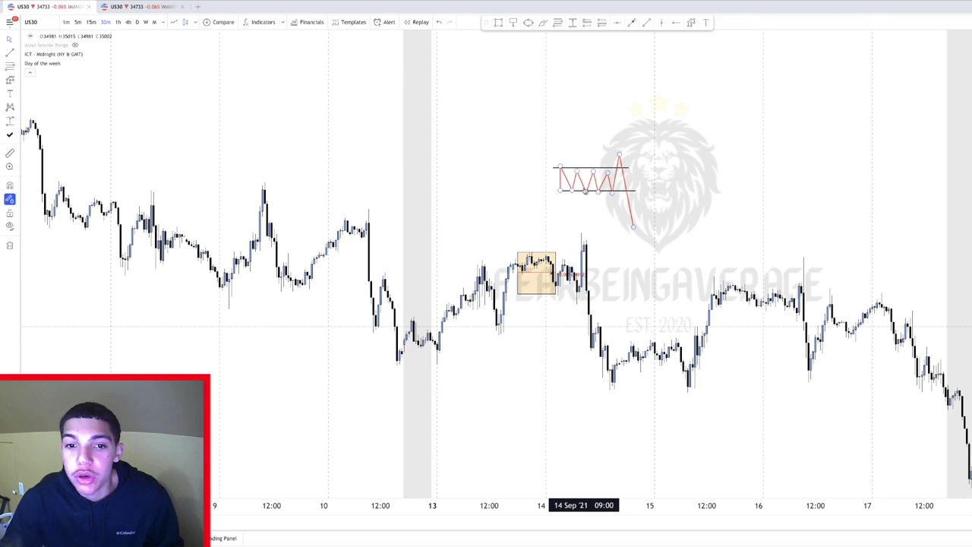
pyautogui.click(645, 24)
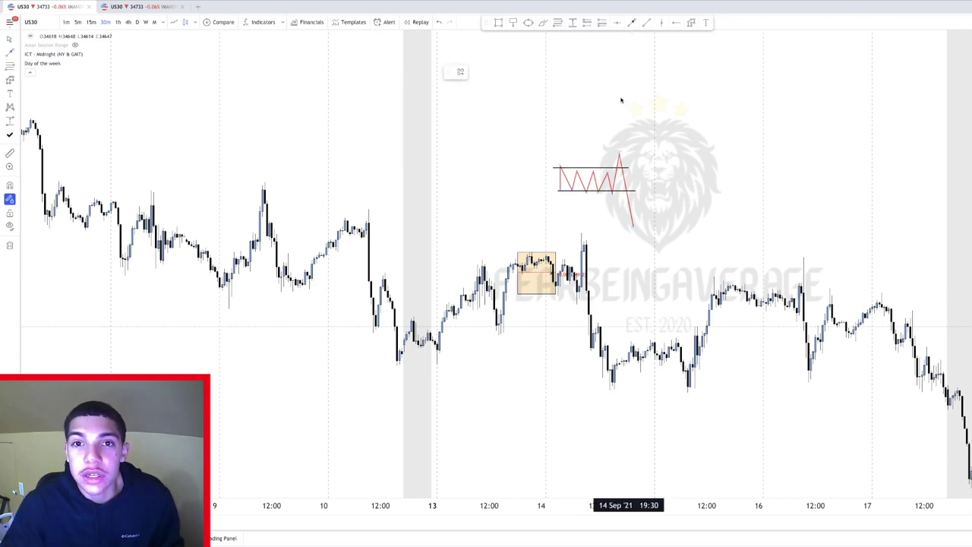
pyautogui.click(621, 222)
pyautogui.click(592, 242)
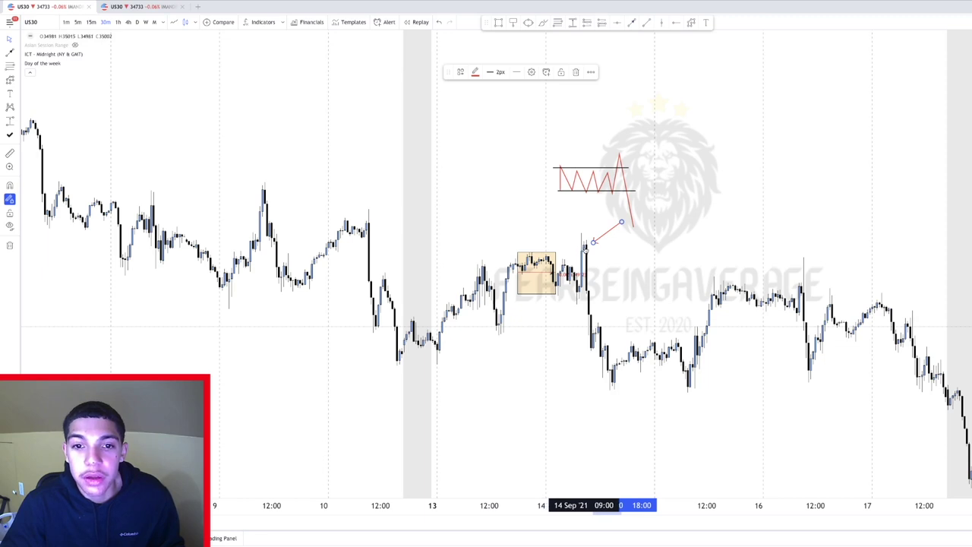
# - Draw a horizontal trend line from the 14 Sep Asian range high through the later spike and place a check mark above the range
pyautogui.click(645, 24)
pyautogui.click(529, 251)
pyautogui.click(602, 251)
pyautogui.click(11, 135)
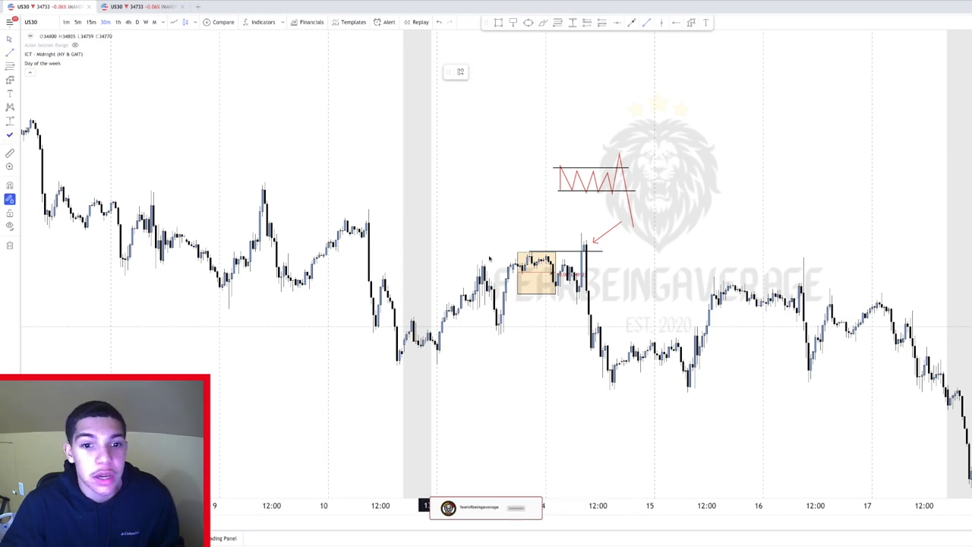
pyautogui.click(508, 237)
pyautogui.press('Delete')
pyautogui.moveTo(519, 229); pyautogui.dragTo(492, 207)
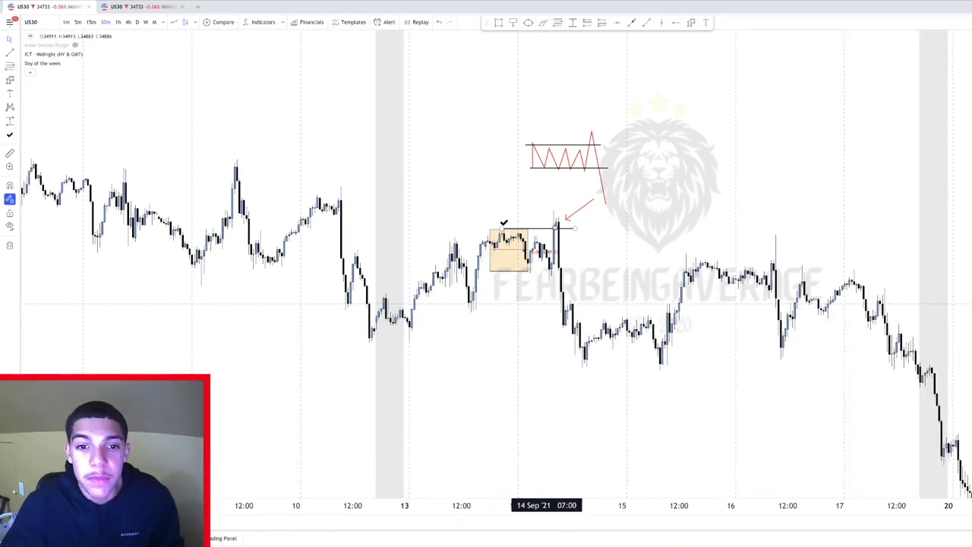
# - Delete the red arrow, the zigzag path and the two horizontal lines bounding the sketch above the 14 Sep range
pyautogui.moveTo(552, 216); pyautogui.dragTo(556, 228)
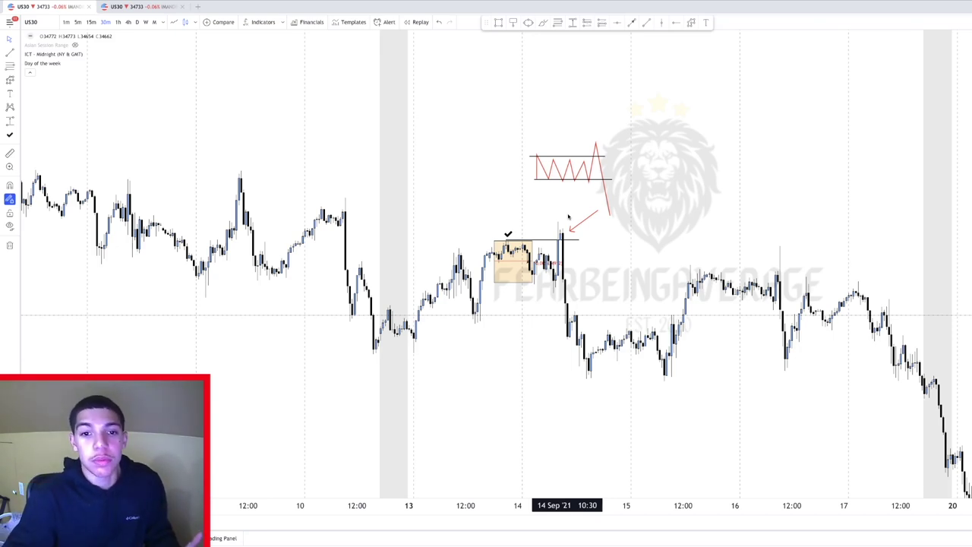
pyautogui.moveTo(568, 217)
pyautogui.mouseDown()
pyautogui.moveTo(588, 200)
pyautogui.moveTo(579, 207)
pyautogui.mouseUp()
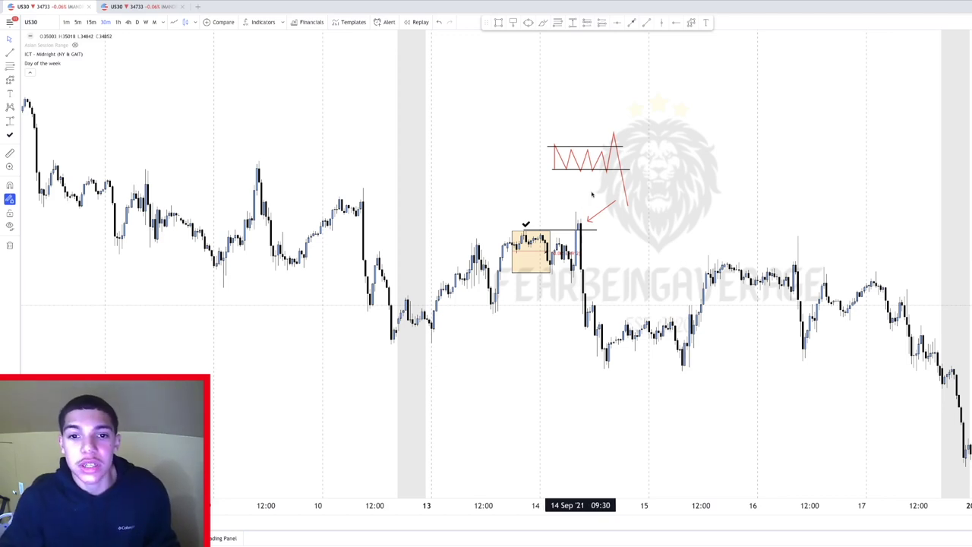
pyautogui.click(597, 212)
pyautogui.press('Delete')
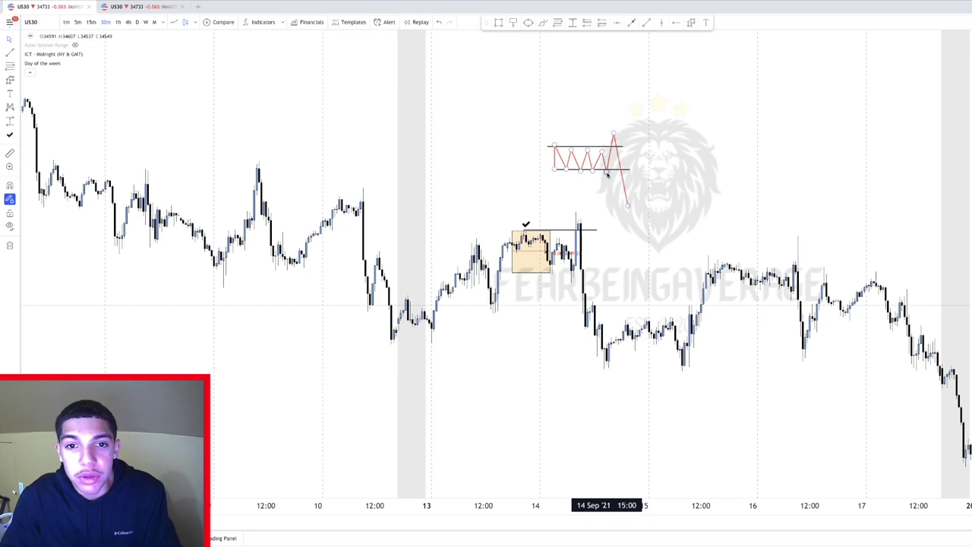
pyautogui.click(606, 173)
pyautogui.press('Delete')
pyautogui.click(608, 168)
pyautogui.press('Delete')
pyautogui.click(606, 147)
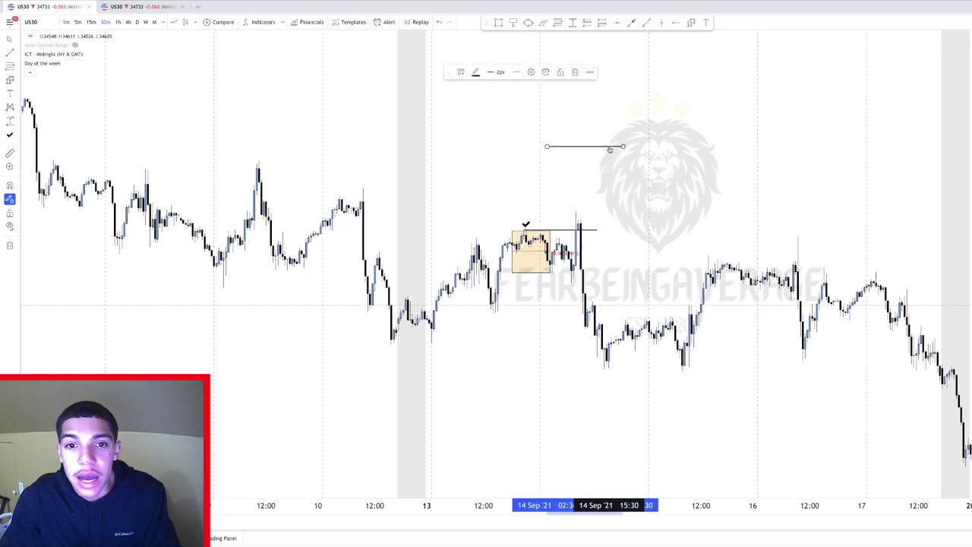
pyautogui.press('Delete')
# - Draw a short horizontal red arrow from the Asian range box's lower right corner along the low formed just before the 14 Sep spike
pyautogui.moveTo(596, 184); pyautogui.dragTo(605, 195)
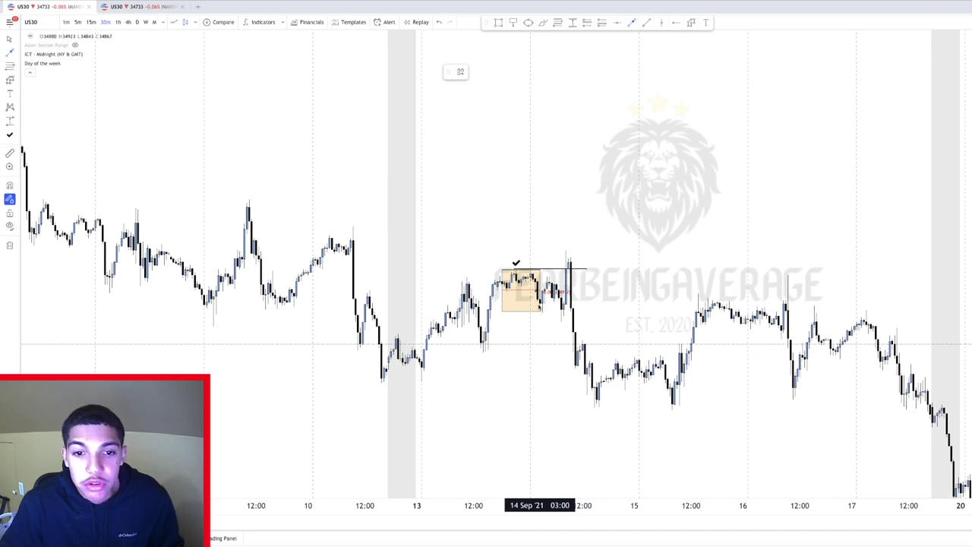
pyautogui.click(542, 312)
pyautogui.click(567, 312)
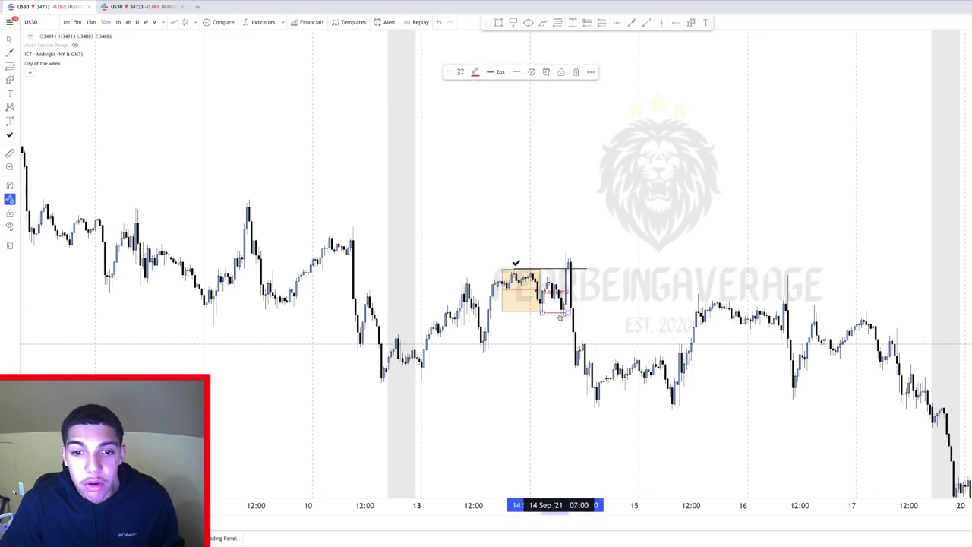
# - Delete the short horizontal arrow, and sketch and remove a red arrow from the pre-spike low up to the 14 Sep spike high
pyautogui.press('Delete')
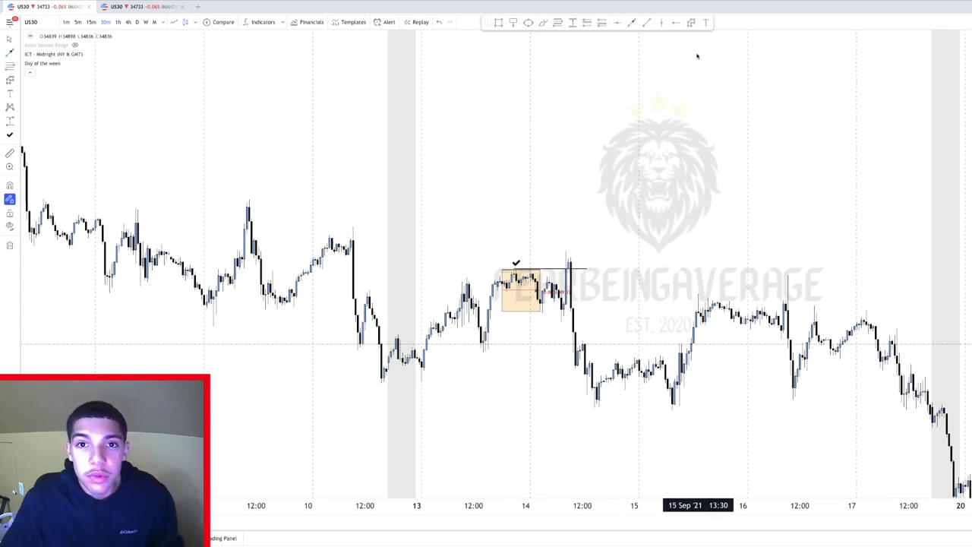
pyautogui.click(632, 24)
pyautogui.click(561, 309)
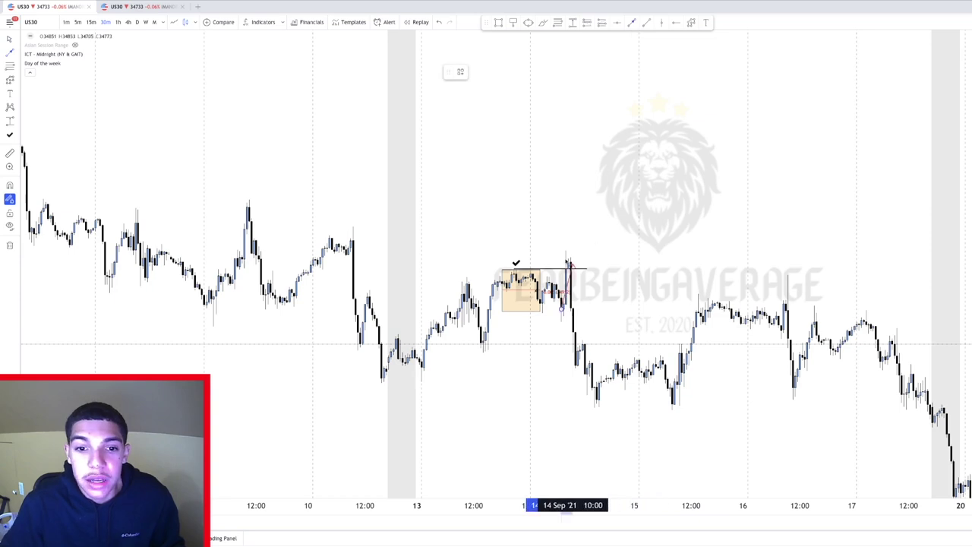
pyautogui.click(568, 259)
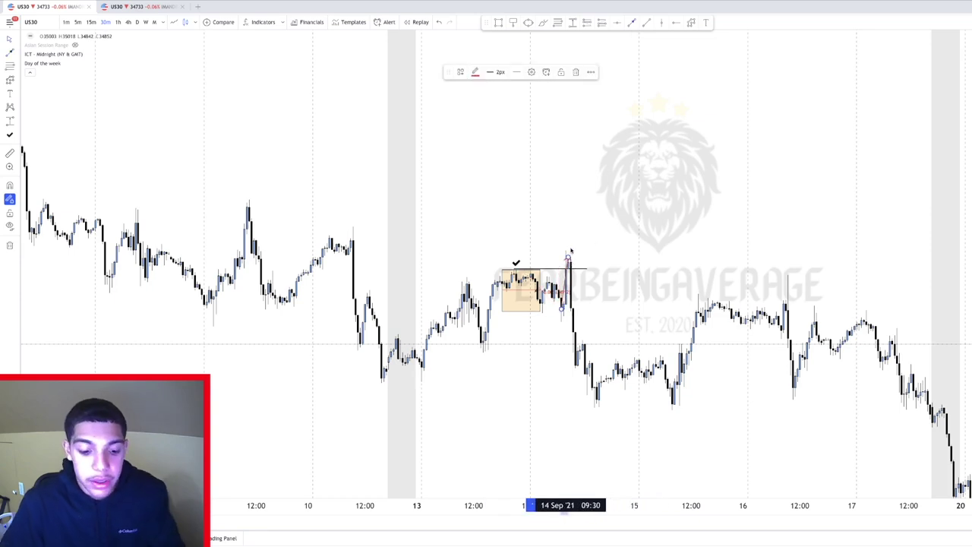
pyautogui.press('Delete')
# - Draw two horizontal trend lines from the earlier swing lows below the 14 Sep range across to the drop after the spike
pyautogui.click(632, 24)
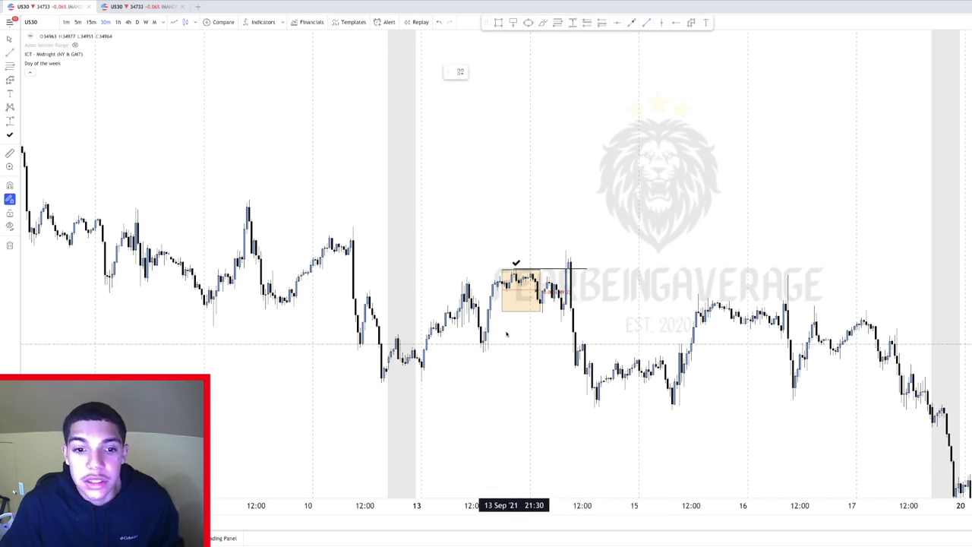
pyautogui.click(484, 350)
pyautogui.click(590, 351)
pyautogui.click(377, 380)
pyautogui.click(608, 380)
# - Clear the 14 Sep example by deleting the two low lines, the range box, the check mark and the range-high line
pyautogui.press('Delete')
pyautogui.click(589, 352)
pyautogui.press('Delete')
pyautogui.click(539, 305)
pyautogui.press('Delete')
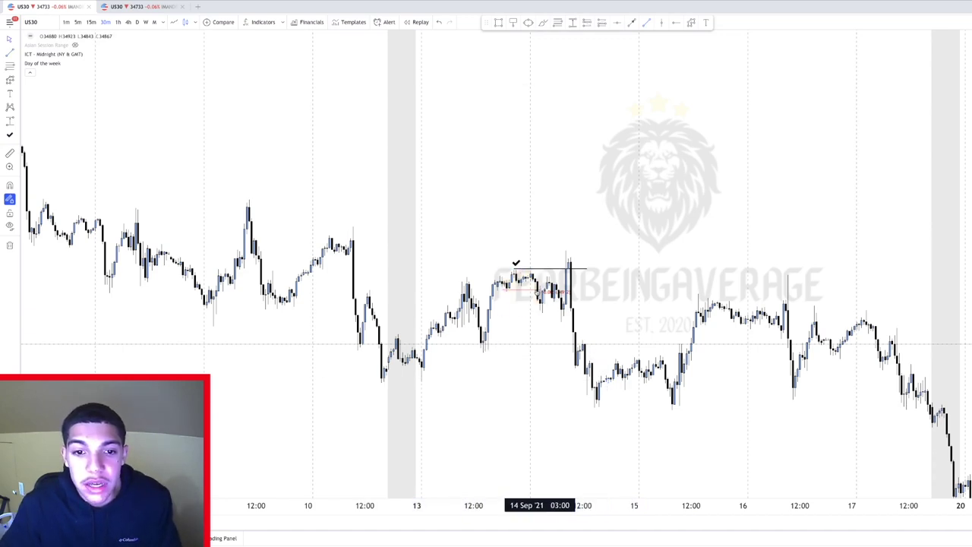
pyautogui.click(517, 264)
pyautogui.press('Delete')
pyautogui.click(520, 269)
pyautogui.press('Delete')
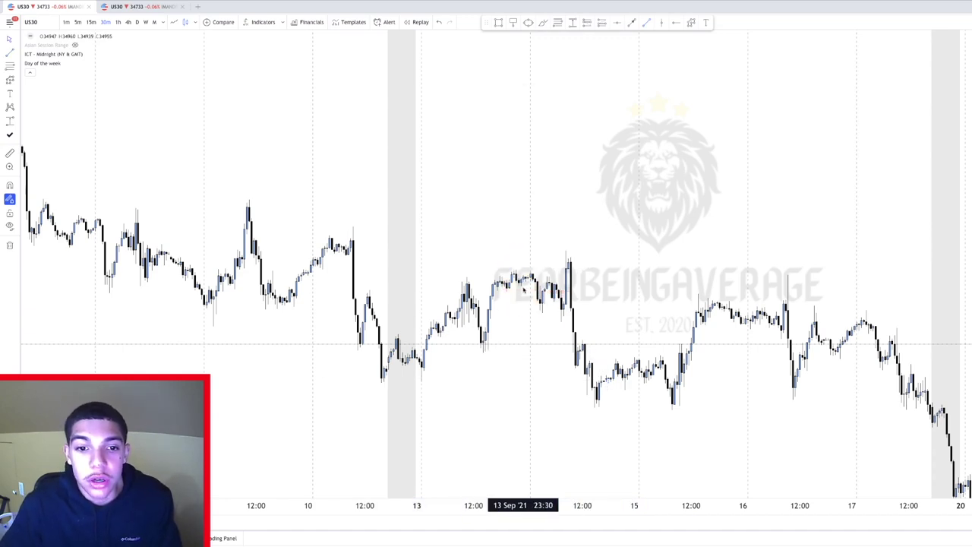
# - Draw a box around the 16–17 Sep Asian range and stretch its upper and lower edges to enclose the price action
pyautogui.rightClick(507, 204)
pyautogui.click(522, 212)
pyautogui.moveTo(386, 169); pyautogui.dragTo(596, 170)
pyautogui.moveTo(342, 161); pyautogui.dragTo(481, 163)
pyautogui.moveTo(364, 164); pyautogui.dragTo(625, 167)
pyautogui.moveTo(421, 168)
pyautogui.mouseDown()
pyautogui.moveTo(579, 167)
pyautogui.moveTo(468, 134)
pyautogui.mouseUp()
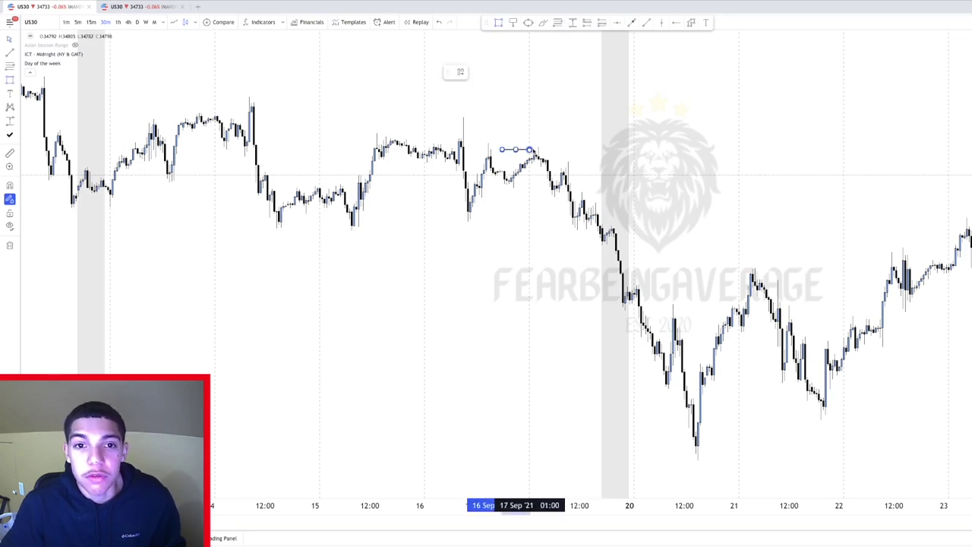
pyautogui.click(538, 150)
pyautogui.moveTo(521, 149); pyautogui.dragTo(523, 188)
pyautogui.moveTo(520, 149); pyautogui.dragTo(520, 145)
# - Mark the 50% level of the 16–17 Sep Asian range box with a Fibonacci retracement template
pyautogui.click(558, 24)
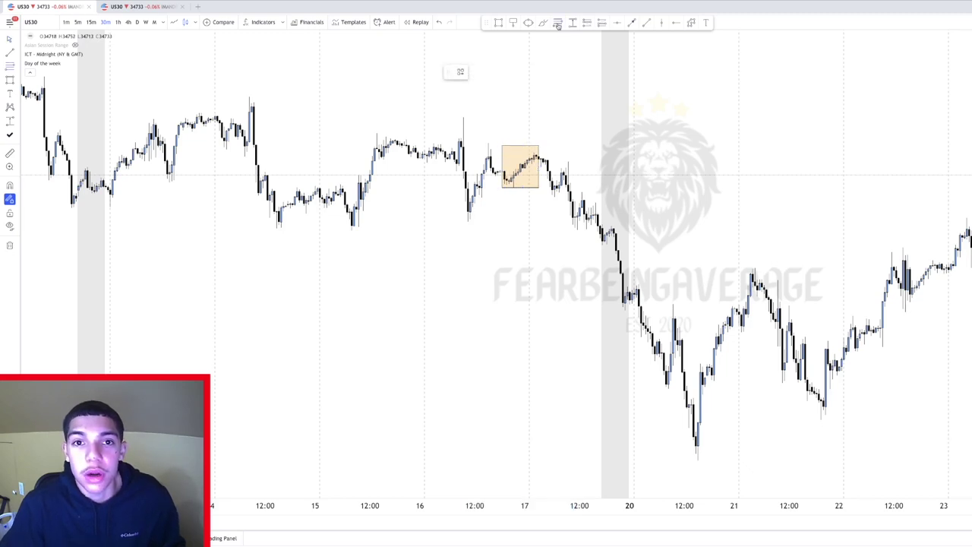
pyautogui.click(460, 72)
pyautogui.click(467, 107)
pyautogui.click(539, 145)
pyautogui.moveTo(538, 145)
pyautogui.mouseDown()
pyautogui.moveTo(548, 131)
pyautogui.moveTo(530, 148)
pyautogui.mouseUp()
pyautogui.press('Delete')
# - Draw a red arrow sloping down above the 16–17 Sep swing highs to mark the bearish direction
pyautogui.click(631, 23)
pyautogui.click(427, 87)
pyautogui.click(579, 158)
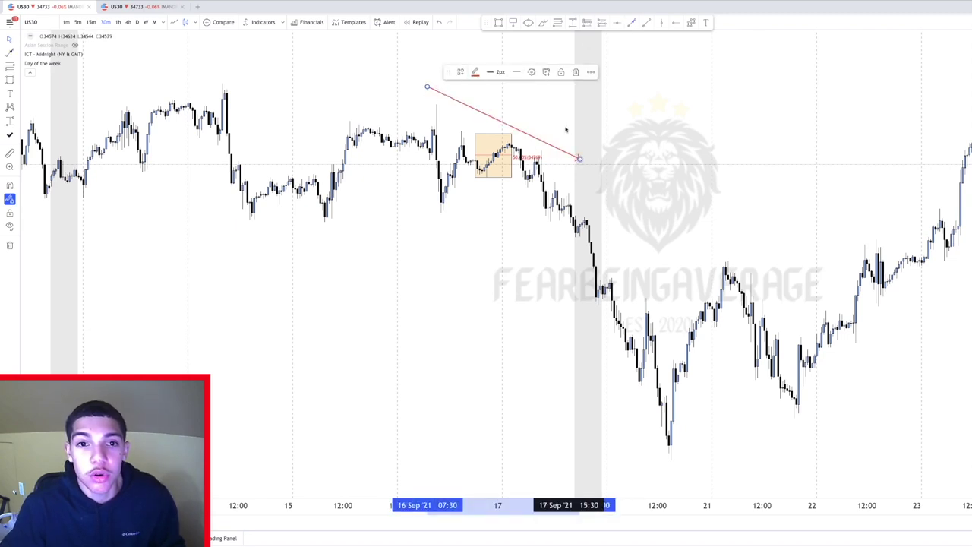
pyautogui.click(508, 180)
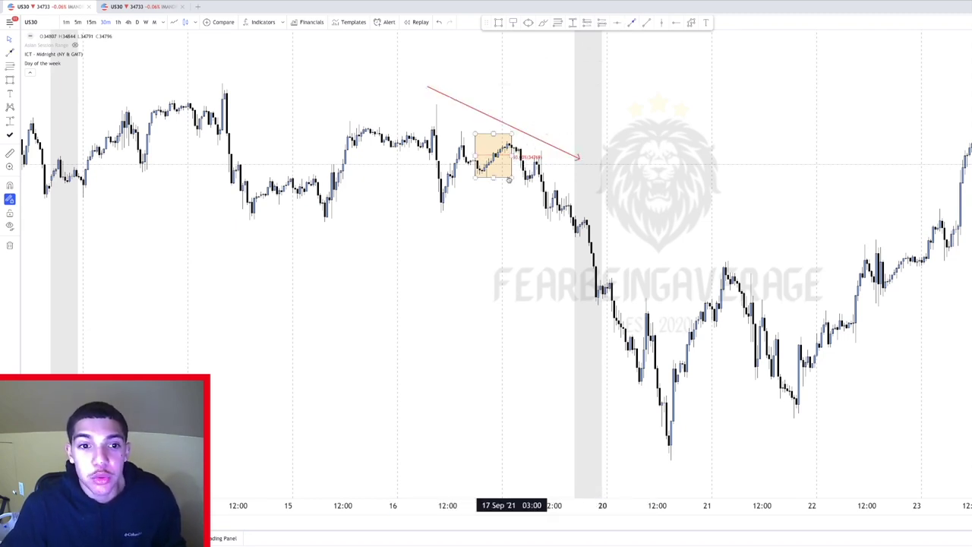
# - Draw a horizontal trend line from the 16 Sep 08:00 low through the range box to the 17 Sep retracement high
pyautogui.click(645, 23)
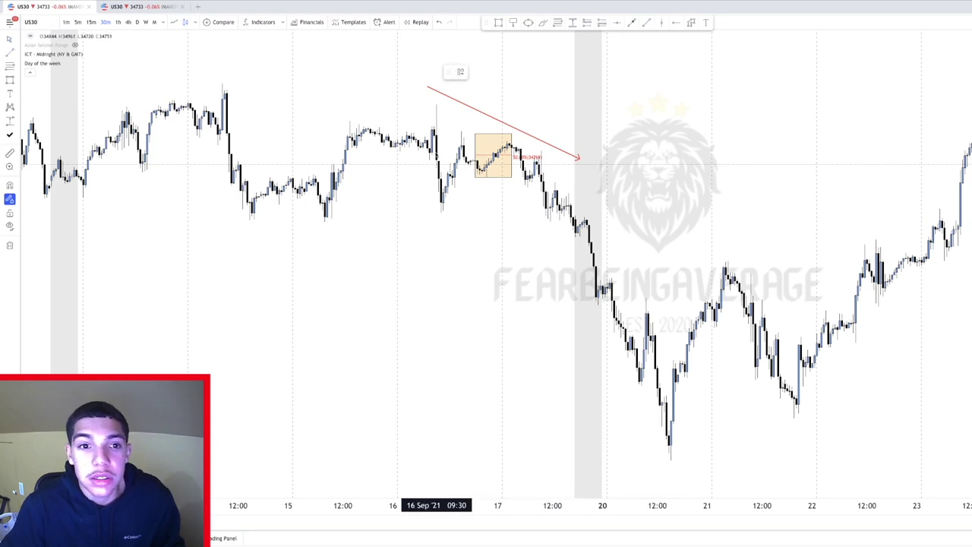
pyautogui.click(428, 152)
pyautogui.click(550, 151)
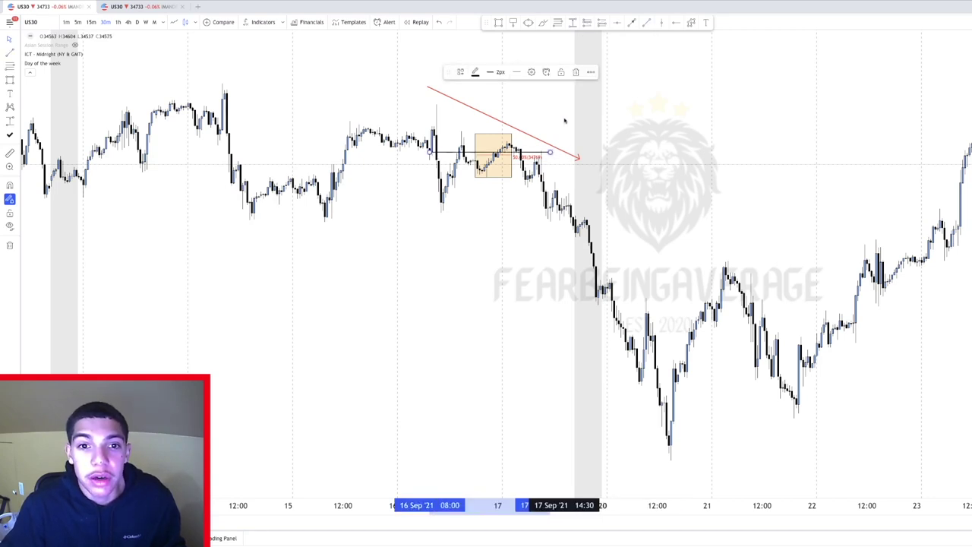
pyautogui.click(562, 121)
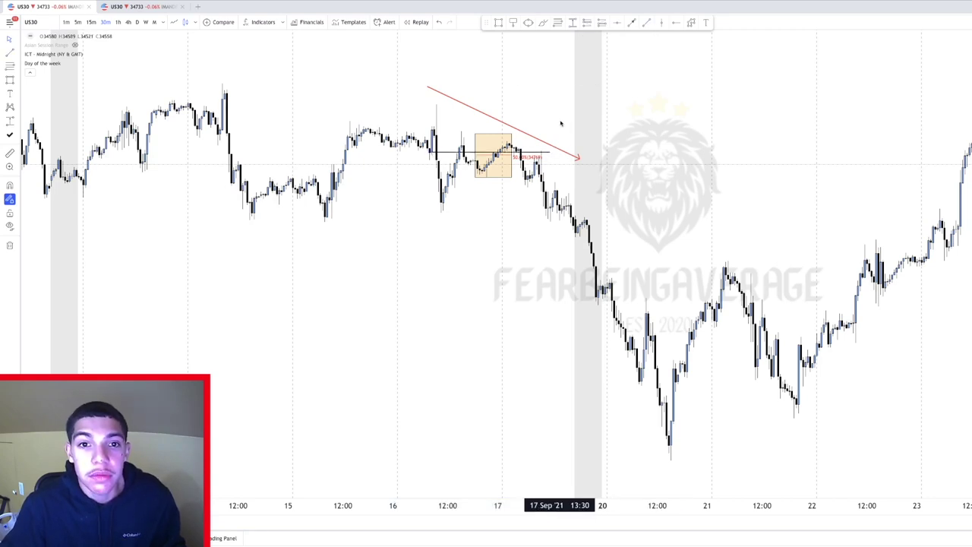
pyautogui.click(442, 122)
pyautogui.press('Escape')
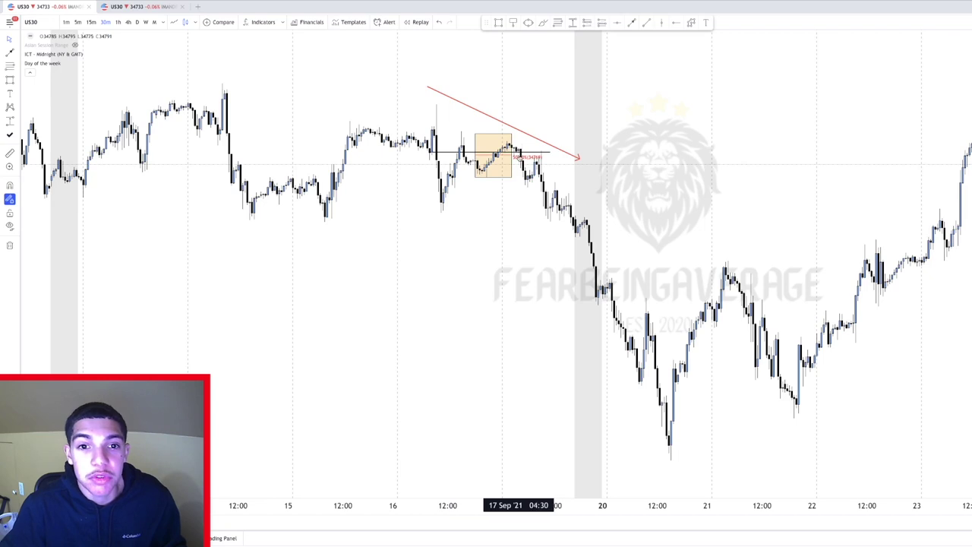
# - Draw a horizontal trend line along the lower edge of the 17 Sep Asian range box, extending past the break below it
pyautogui.moveTo(564, 108); pyautogui.dragTo(538, 113)
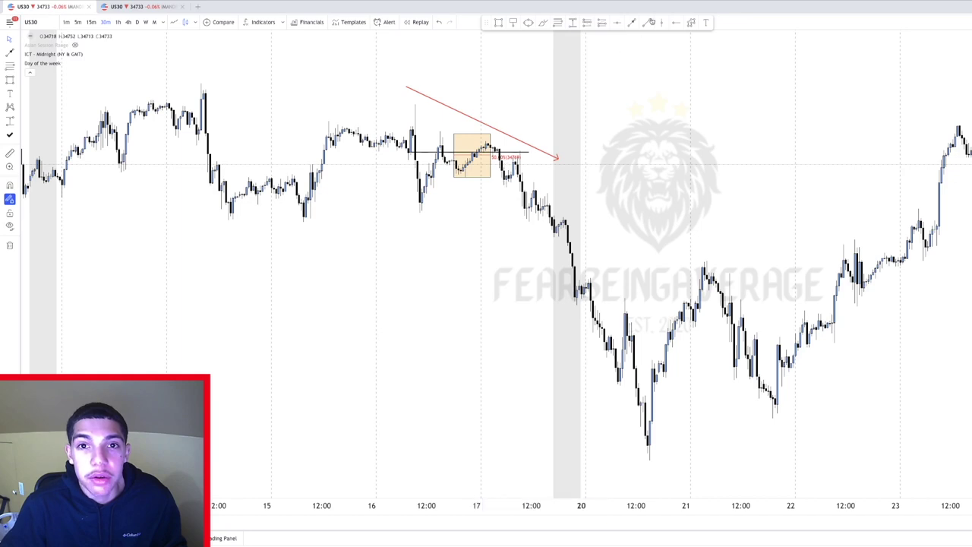
pyautogui.click(480, 178)
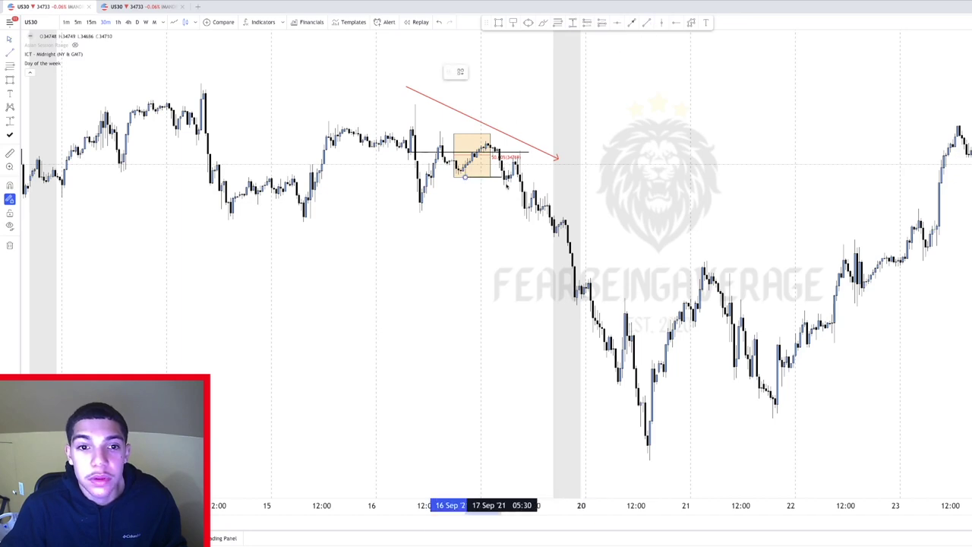
pyautogui.click(504, 189)
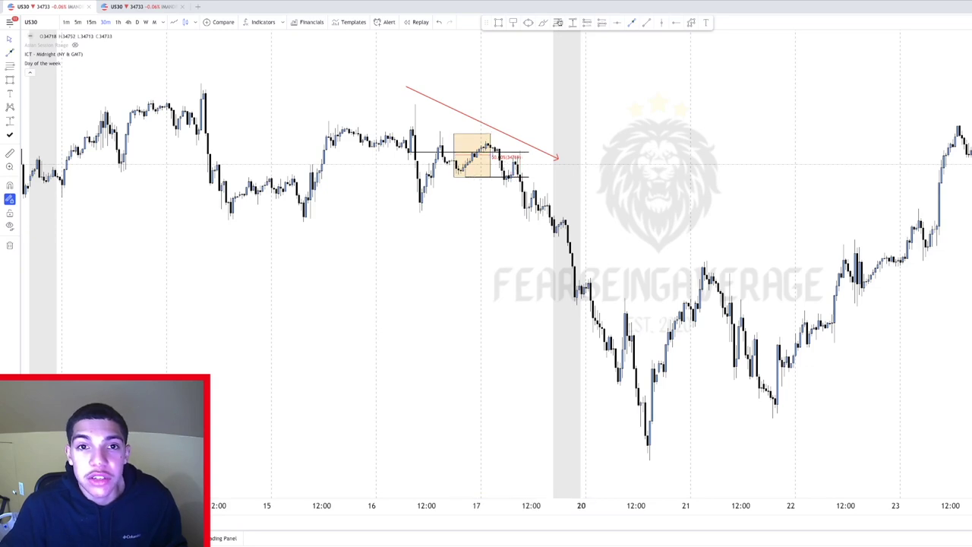
# - Place a Fibonacci retracement with 62%, 70.5% and 79% levels from the 17 Sep range high down to the swing low near 34676
pyautogui.moveTo(767, 228); pyautogui.dragTo(750, 228)
pyautogui.moveTo(967, 228); pyautogui.dragTo(967, 144)
pyautogui.moveTo(668, 110); pyautogui.dragTo(777, 260)
pyautogui.scroll(3, 634, 220)
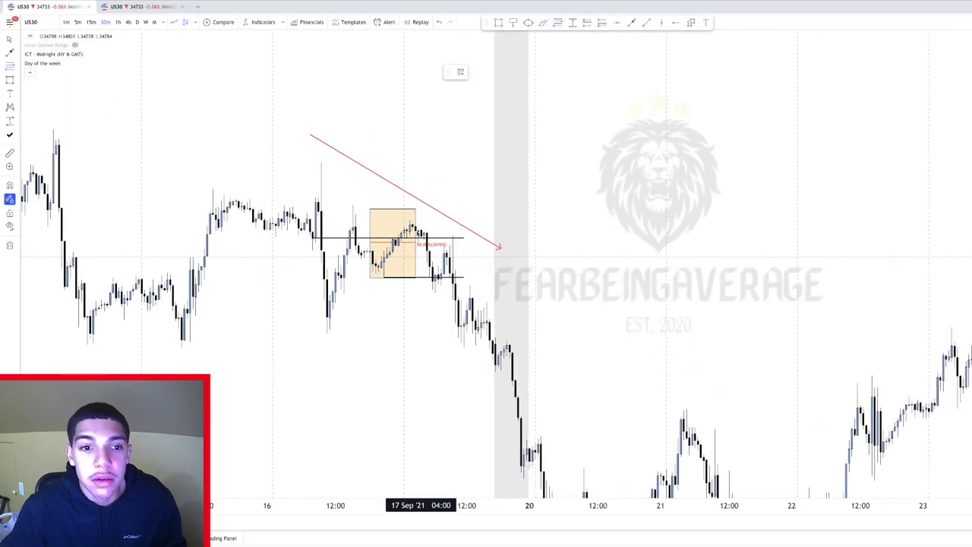
pyautogui.click(461, 73)
pyautogui.click(462, 118)
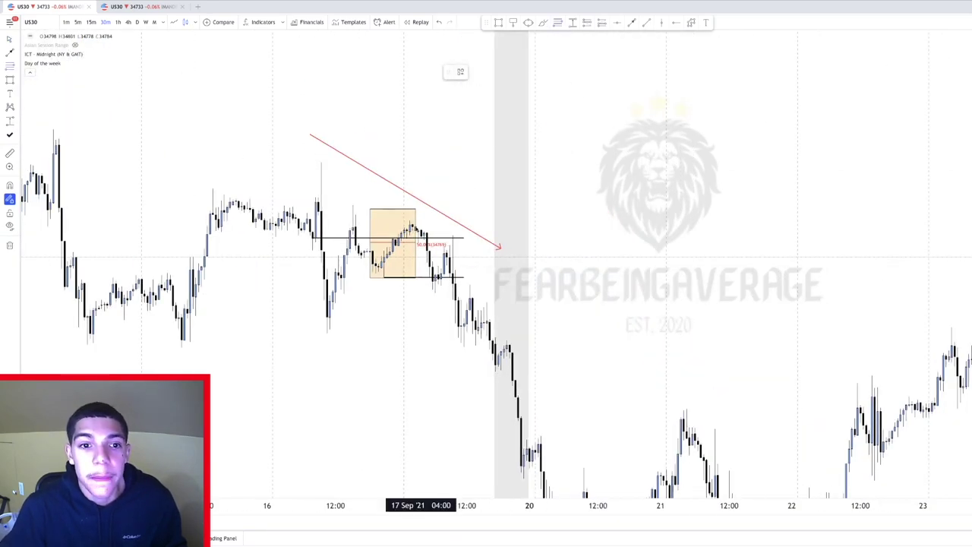
pyautogui.click(412, 223)
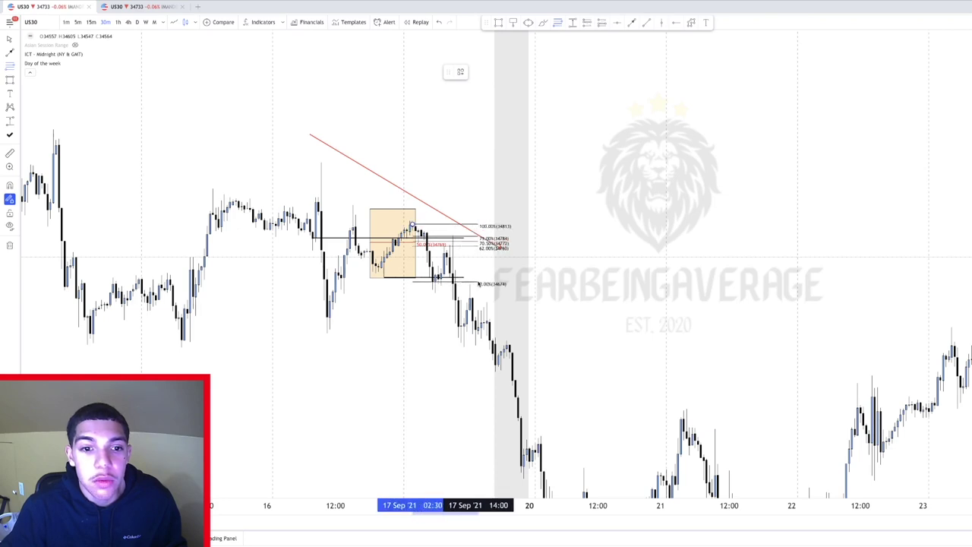
pyautogui.click(479, 282)
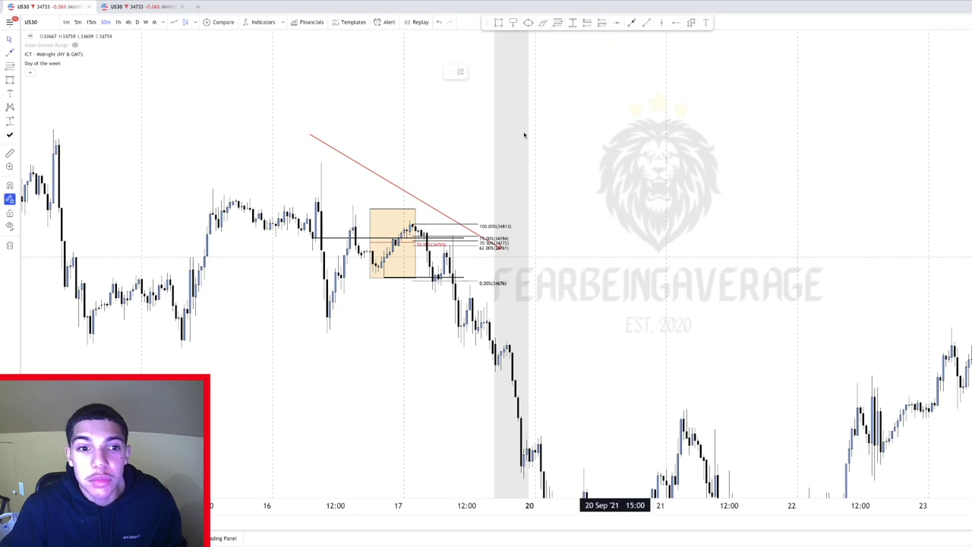
# - Draw red arrows pointing at the 16 Sep low, the middle of the range box and the 17 Sep retracement high
pyautogui.moveTo(308, 282); pyautogui.dragTo(434, 203)
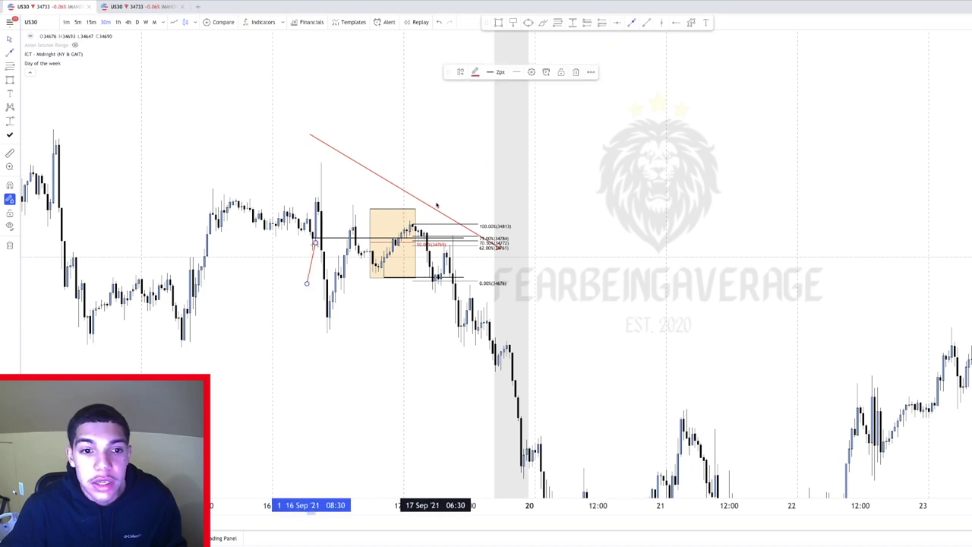
pyautogui.moveTo(464, 247); pyautogui.dragTo(523, 270)
pyautogui.click(461, 242)
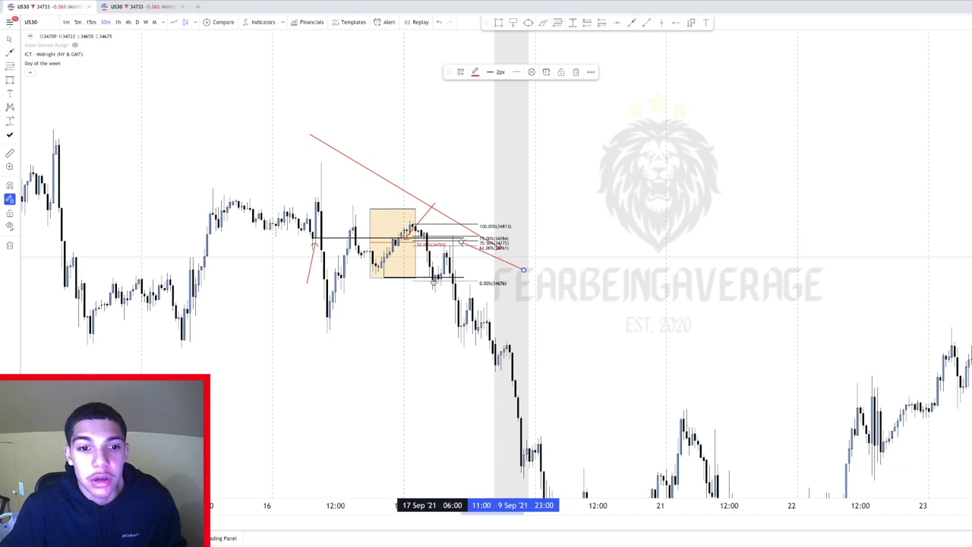
# - Delete the 17 Sep retracement arrow, both Fibonacci retracements, the upper horizontal line, the range-box arrow and the range box
pyautogui.press('Delete')
pyautogui.click(457, 237)
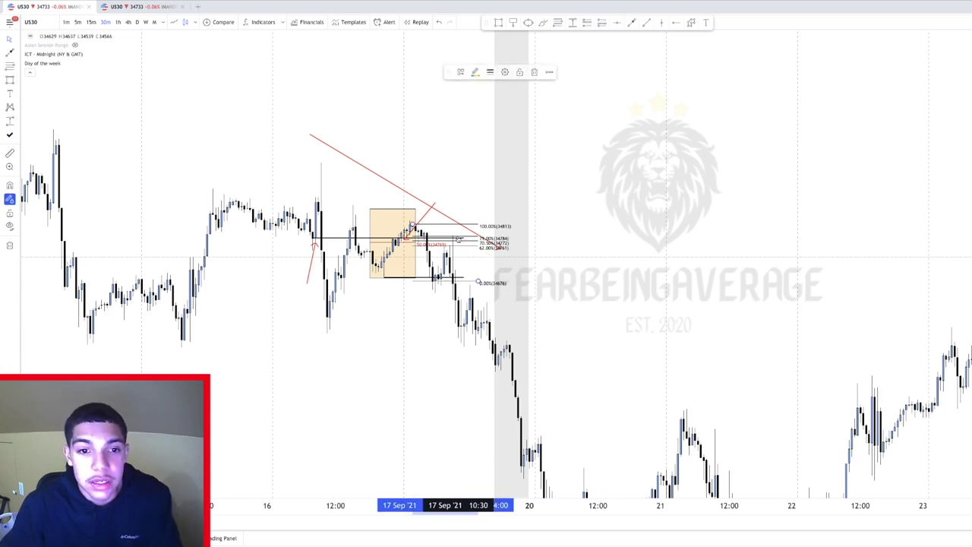
pyautogui.press('Delete')
pyautogui.click(430, 237)
pyautogui.press('Delete')
pyautogui.rightClick(427, 234)
pyautogui.doubleClick(419, 224)
pyautogui.press('Delete')
pyautogui.click(416, 243)
pyautogui.press('Delete')
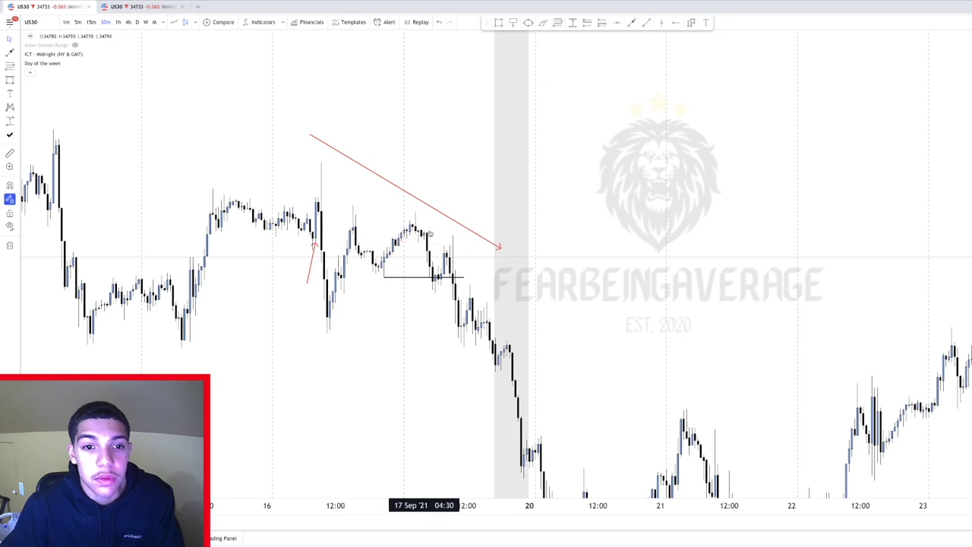
# - Delete the sloping red arrow, the range-low line and the arrow beneath the 16 Sep low
pyautogui.click(453, 220)
pyautogui.press('Delete')
pyautogui.click(421, 277)
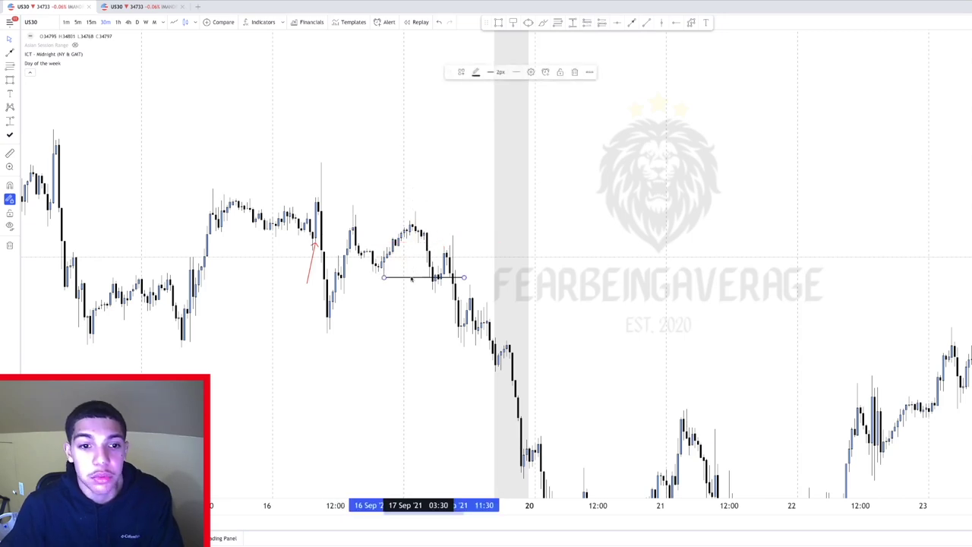
pyautogui.press('Delete')
pyautogui.click(311, 257)
pyautogui.press('Delete')
# - Draw a box around the 8–9 Sep Asian range, stretching it from the range high down to the 9 Sep spike low
pyautogui.rightClick(281, 222)
pyautogui.moveTo(308, 215); pyautogui.dragTo(709, 219)
pyautogui.moveTo(547, 219); pyautogui.dragTo(674, 258)
pyautogui.hscroll(-10, 531, 251)
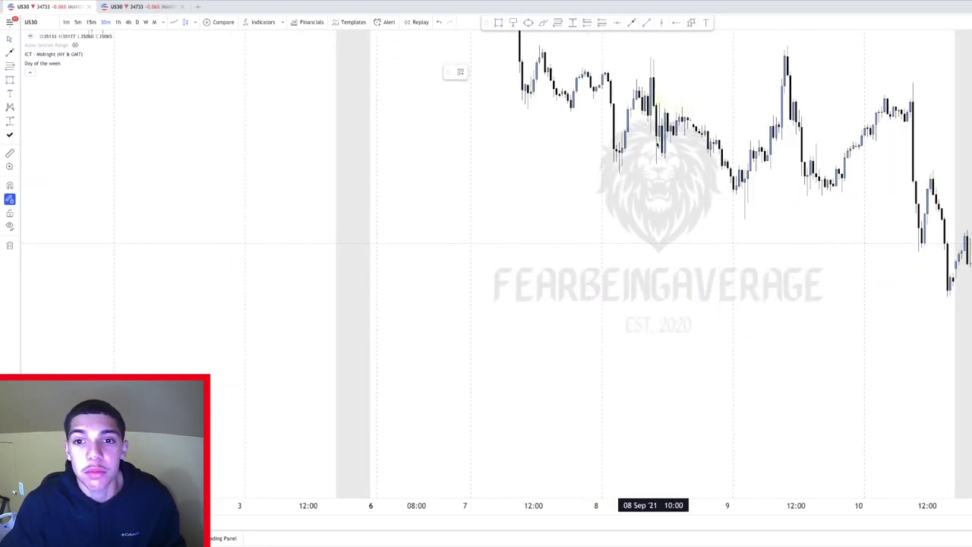
pyautogui.click(698, 173)
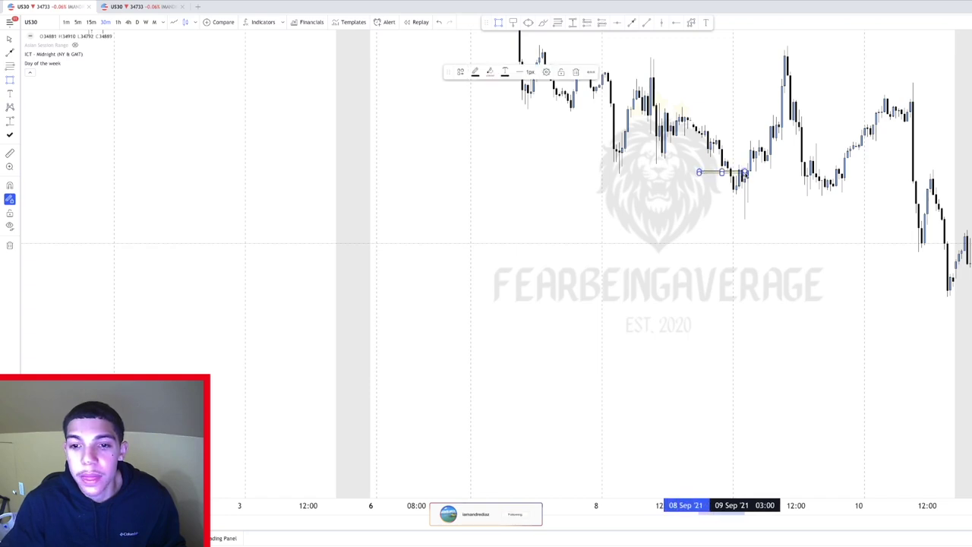
pyautogui.click(744, 142)
pyautogui.moveTo(724, 130); pyautogui.dragTo(721, 125)
pyautogui.moveTo(721, 172)
pyautogui.mouseDown()
pyautogui.moveTo(721, 219)
pyautogui.moveTo(695, 255)
pyautogui.moveTo(501, 353)
pyautogui.mouseUp()
pyautogui.scroll(2, 547, 310)
# - Mark the 50% level of the 8–9 Sep range box with a Fibonacci retracement template
pyautogui.click(561, 23)
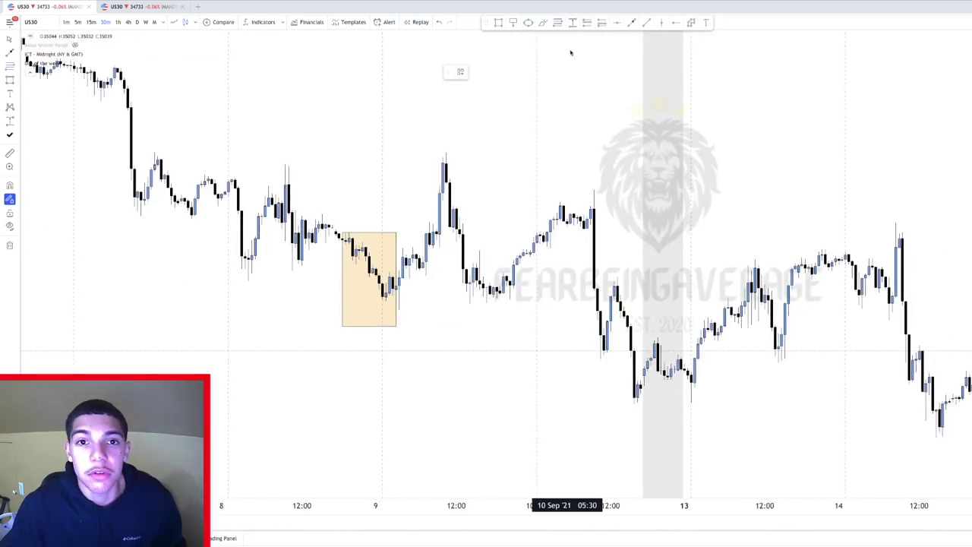
pyautogui.click(460, 73)
pyautogui.click(470, 120)
pyautogui.click(461, 73)
pyautogui.click(465, 106)
pyautogui.click(342, 327)
pyautogui.moveTo(398, 206); pyautogui.dragTo(421, 196)
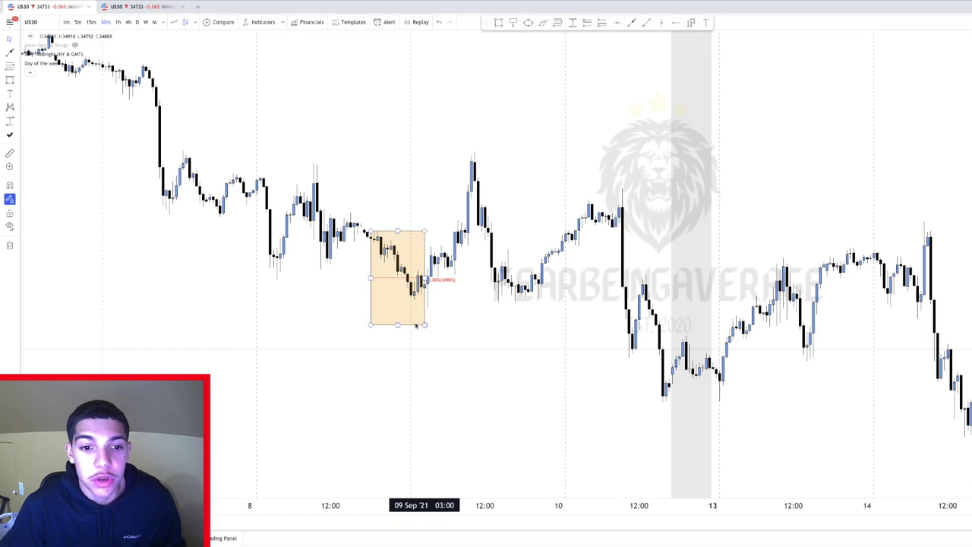
# - Try narrowing the 8–9 Sep range box so it ends before the 9 Sep spike-low candle
pyautogui.click(416, 324)
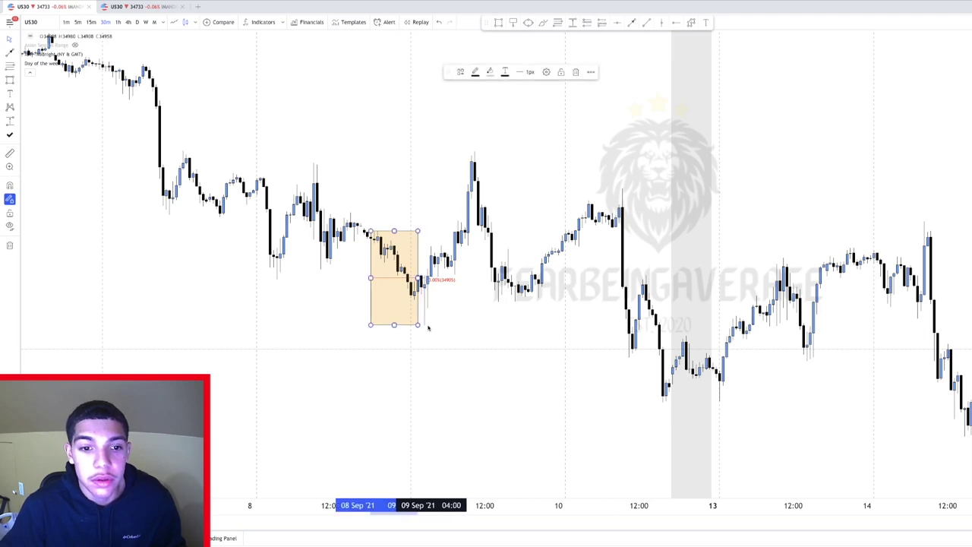
pyautogui.moveTo(417, 278); pyautogui.dragTo(424, 280)
pyautogui.click(430, 303)
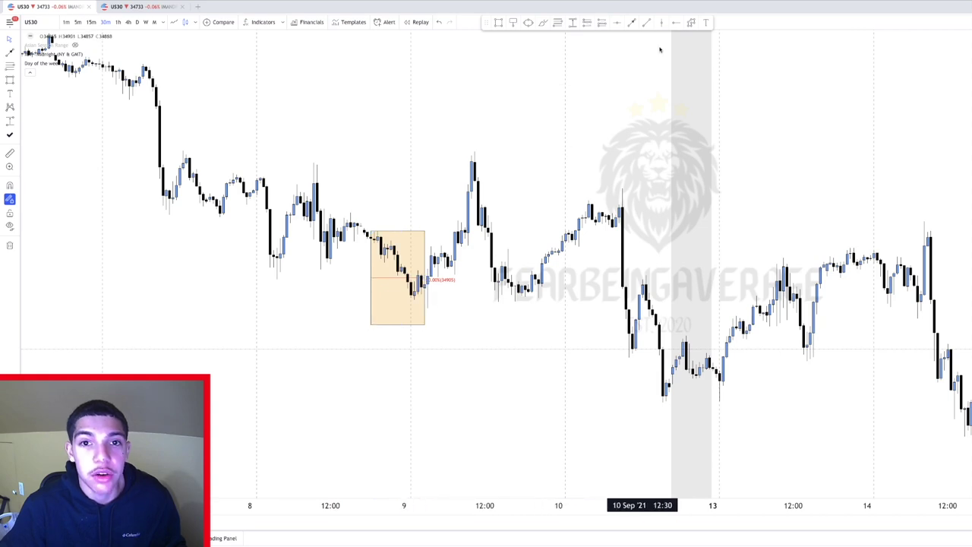
# - Draw a short red arrow pointing at the 9 Sep spike low beside the range box
pyautogui.click(631, 24)
pyautogui.click(460, 325)
pyautogui.click(431, 319)
pyautogui.click(440, 299)
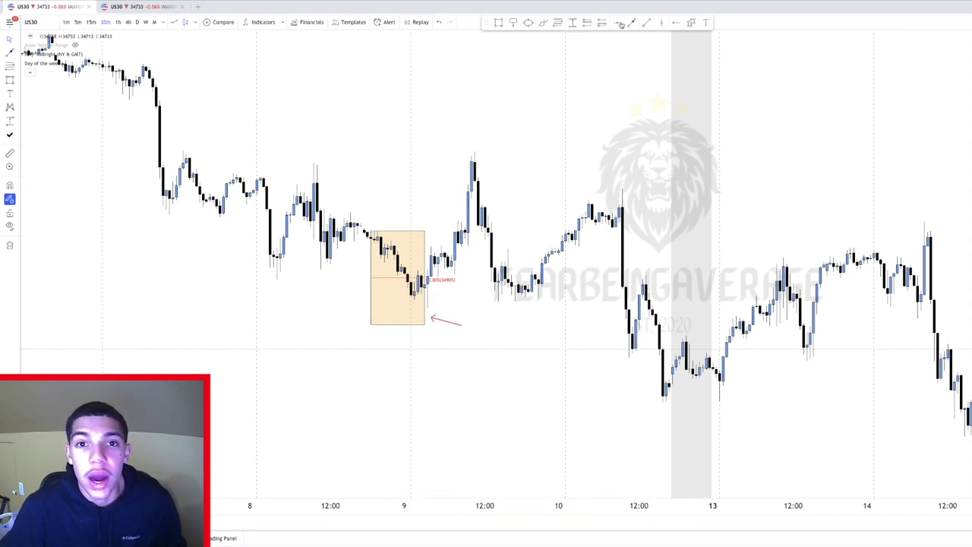
# - Draw a short horizontal trend line at the 9 Sep low formed before the spike, and shorten the range box's time span
pyautogui.click(649, 27)
pyautogui.click(415, 297)
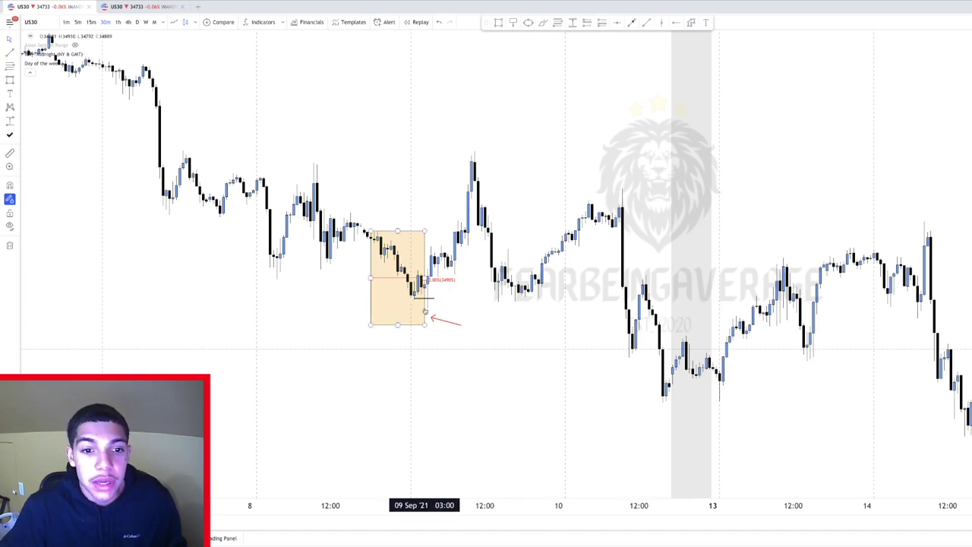
pyautogui.moveTo(425, 278); pyautogui.dragTo(420, 299)
pyautogui.click(453, 302)
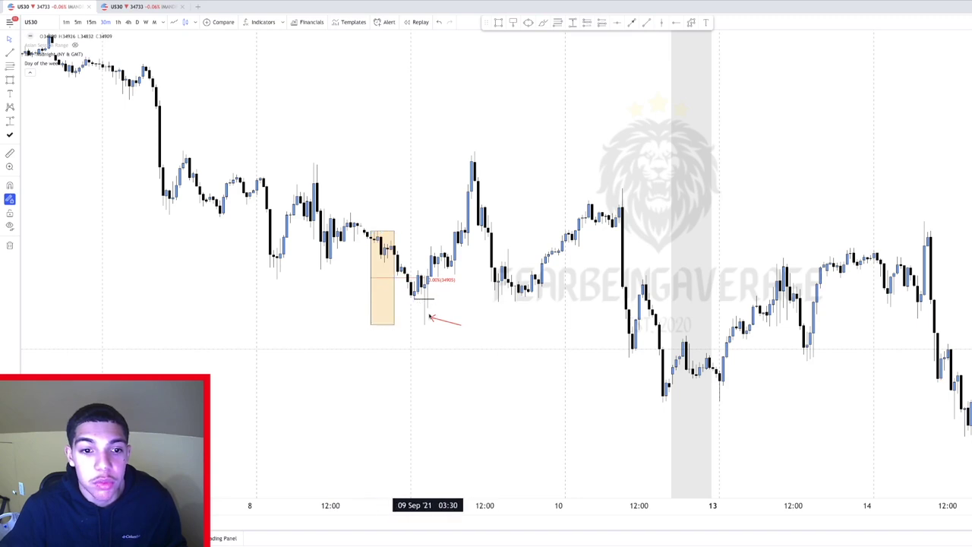
# - Widen the 8–9 Sep range box so it extends to the 9 Sep spike-low candle
pyautogui.click(394, 278)
pyautogui.moveTo(394, 278); pyautogui.dragTo(421, 278)
pyautogui.click(460, 302)
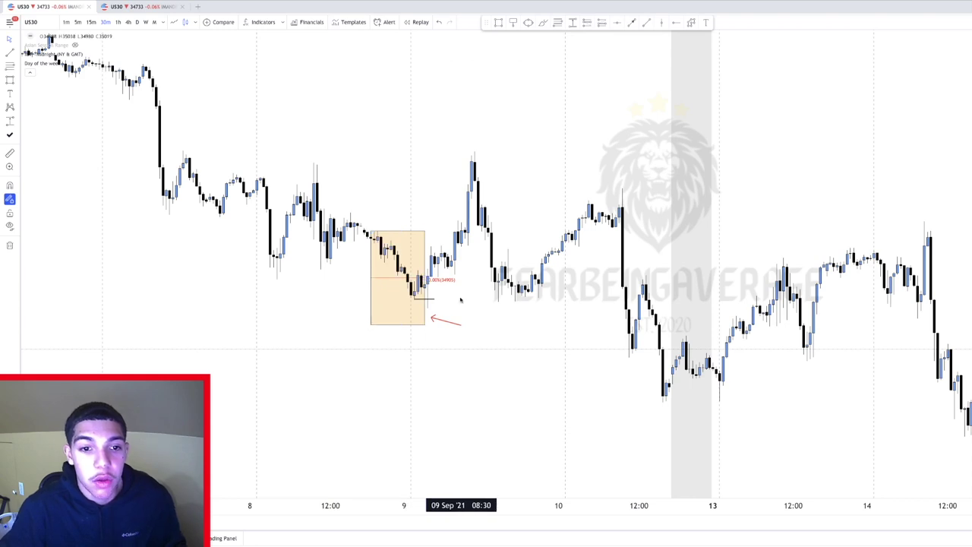
# - Draw a Fibonacci retracement from the 9 Sep pre-spike low to the following swing high, using the template with 62% and 79% levels
pyautogui.moveTo(460, 302); pyautogui.dragTo(465, 323)
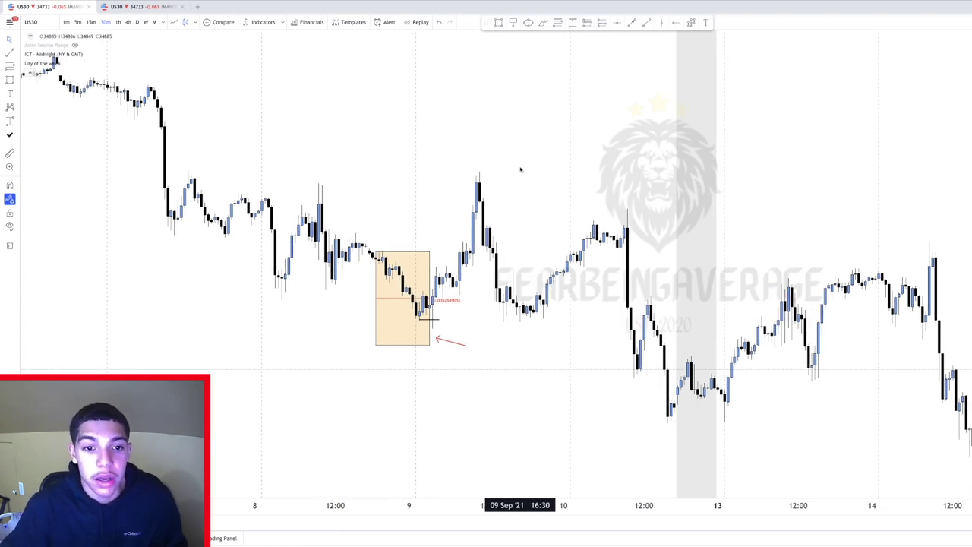
pyautogui.click(559, 24)
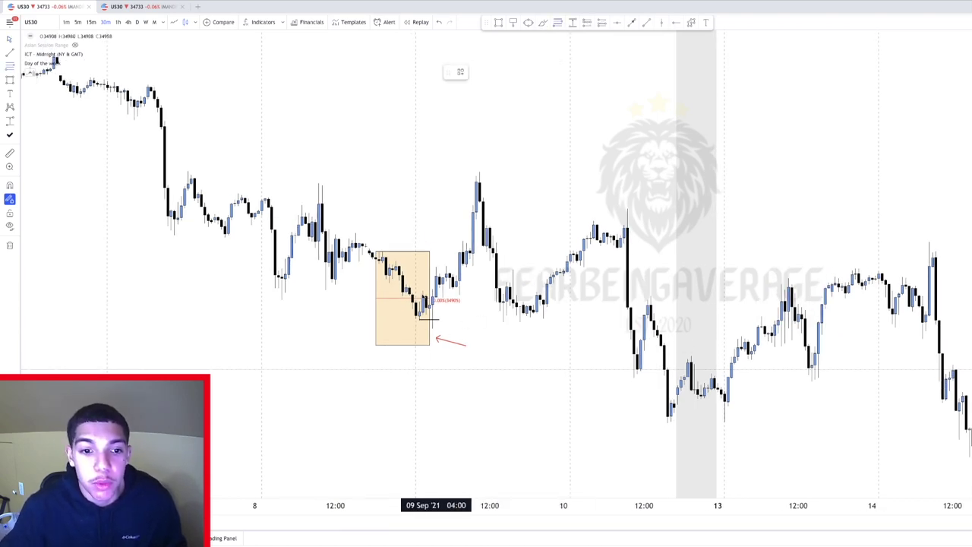
pyautogui.click(416, 316)
pyautogui.click(461, 71)
pyautogui.click(466, 117)
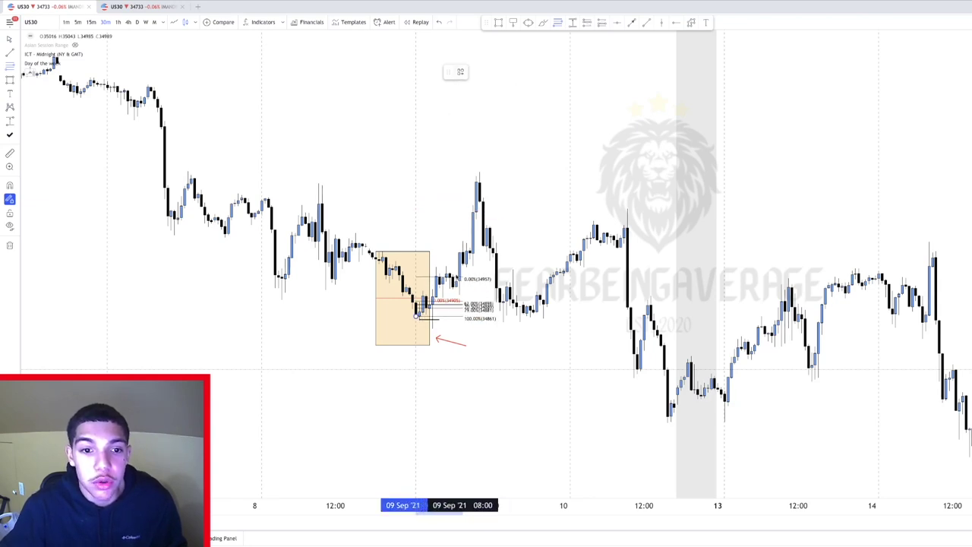
pyautogui.click(472, 275)
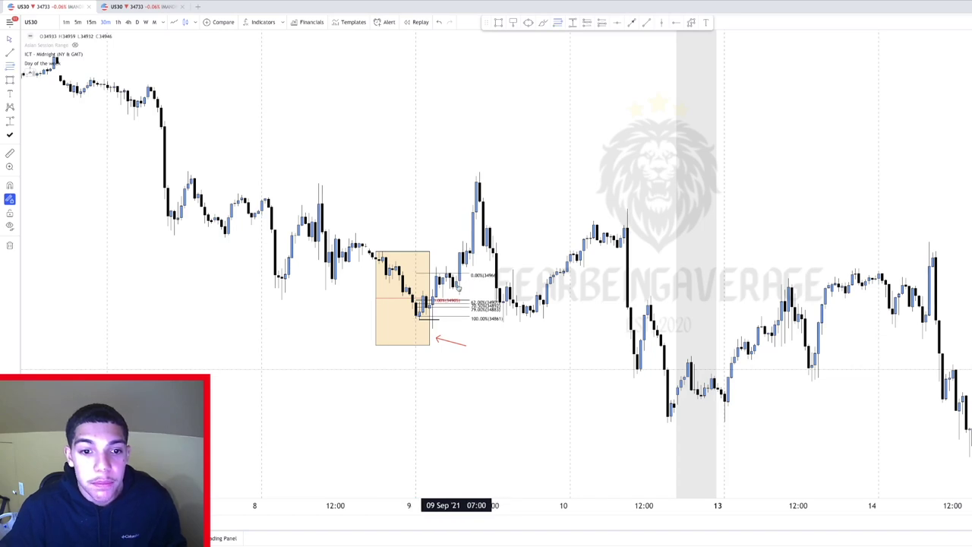
# - Enable the red 38.2% level on the new 9 Sep Fibonacci retracement
pyautogui.doubleClick(469, 275)
pyautogui.click(578, 215)
pyautogui.press('Return')
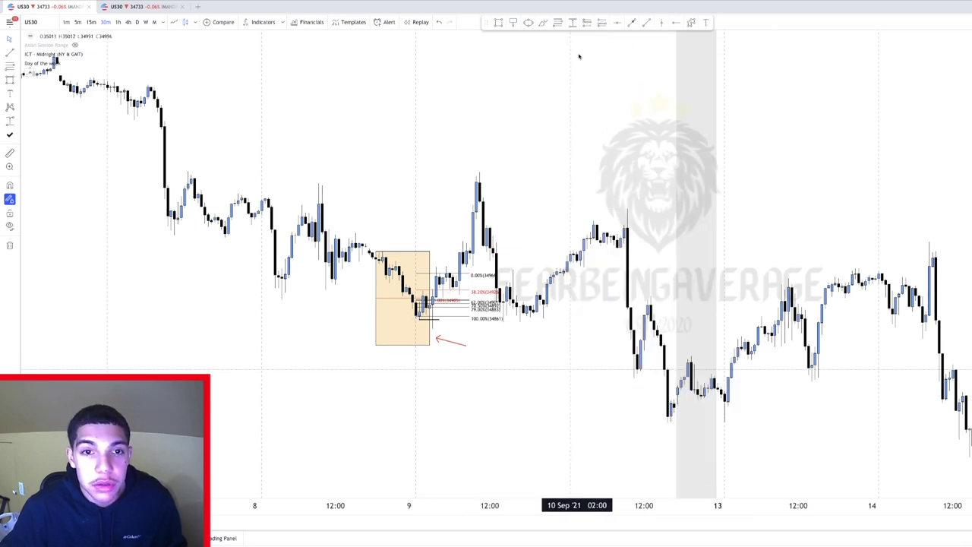
# - Draw a long rising red arrow from the 9 Sep spike low to about 23:00 on 9 Sep, and delete it
pyautogui.click(476, 276)
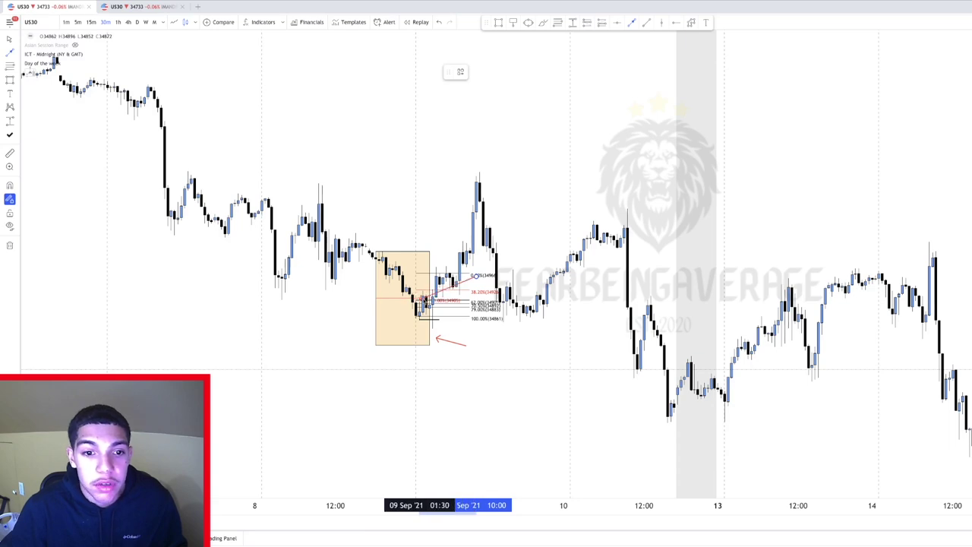
pyautogui.press('Escape')
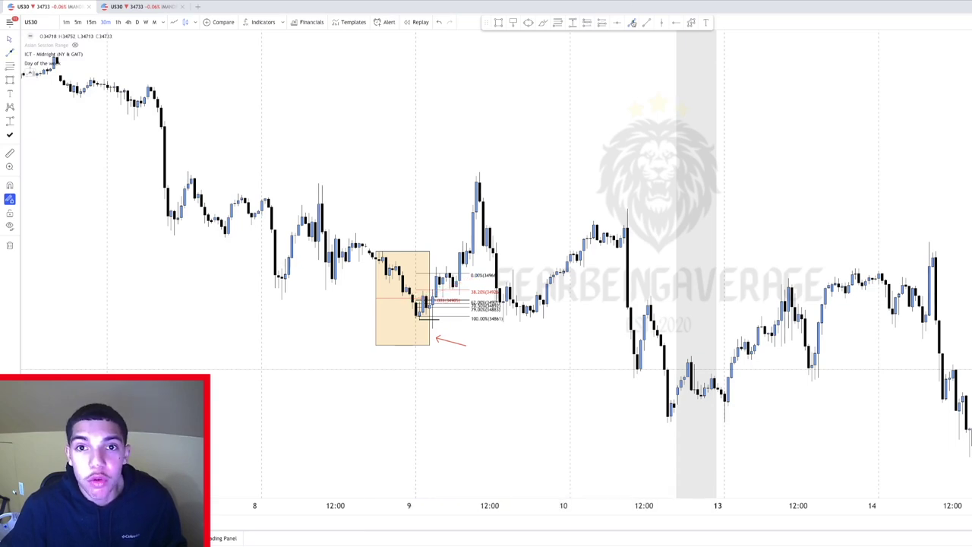
pyautogui.click(426, 347)
pyautogui.click(556, 228)
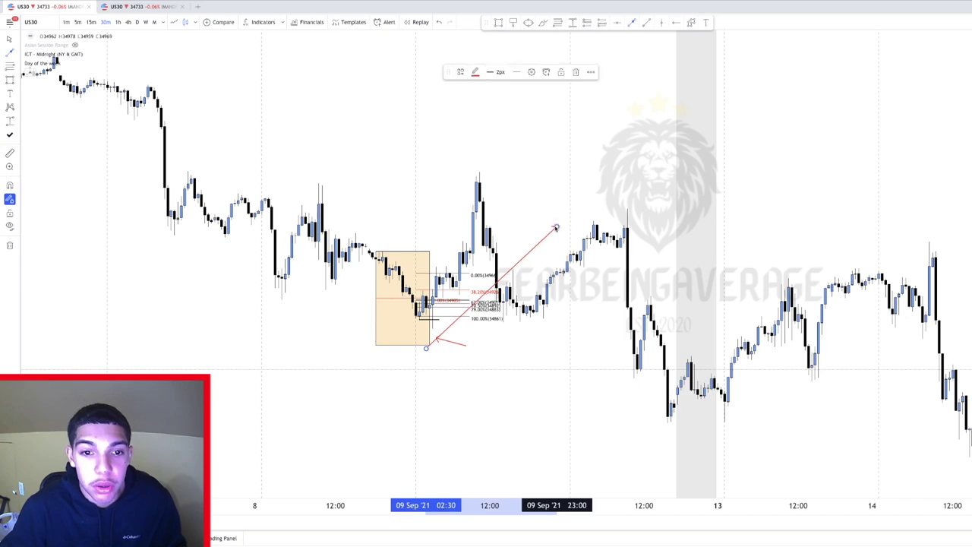
pyautogui.click(554, 214)
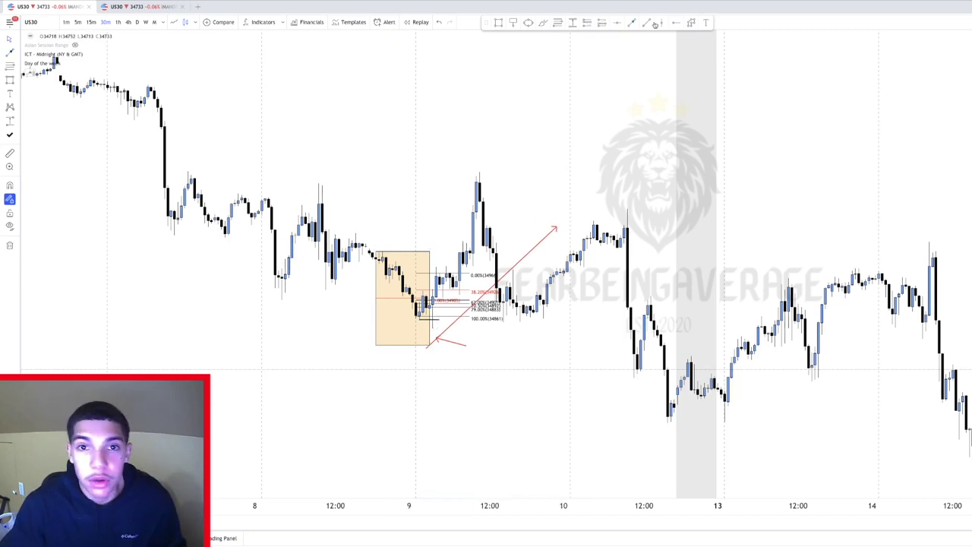
pyautogui.click(553, 229)
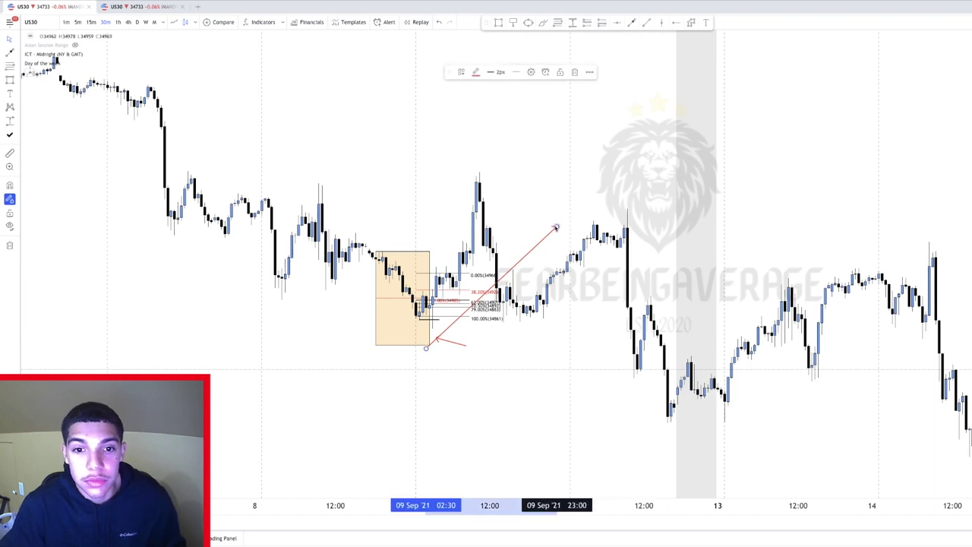
pyautogui.press('Delete')
# - Draw a horizontal trend line from the 8 Sep 09:30 high across the 9 Sep peak, and remove the lower line drawn at the 15:00 high
pyautogui.click(646, 23)
pyautogui.click(356, 232)
pyautogui.click(486, 232)
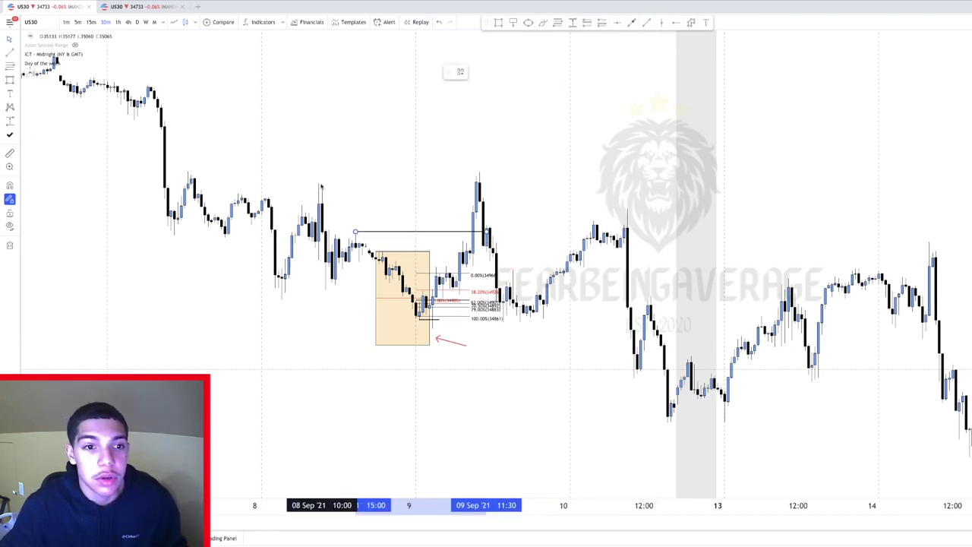
pyautogui.click(318, 182)
pyautogui.click(506, 182)
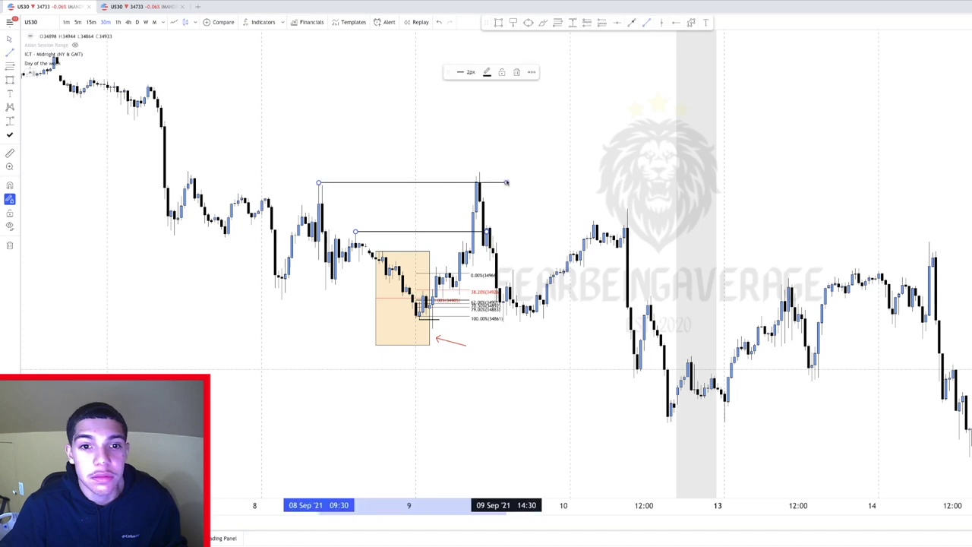
pyautogui.click(485, 232)
pyautogui.press('Delete')
# - Delete all remaining 8–9 Sep annotations: the high line, Fibonacci retracements, range box, low line and red arrow
pyautogui.click(495, 183)
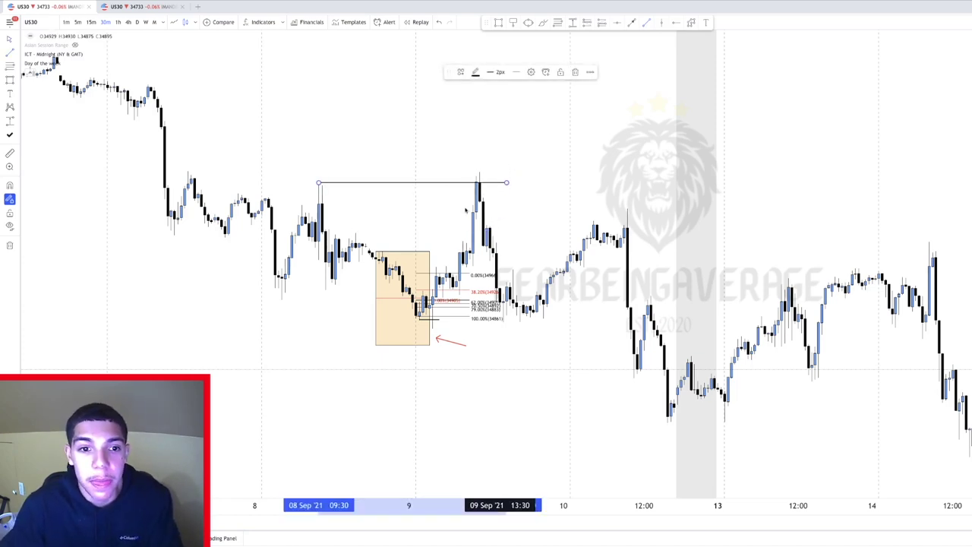
pyautogui.press('Delete')
pyautogui.press('Delete')
pyautogui.click(429, 319)
pyautogui.press('Delete')
pyautogui.click(433, 320)
pyautogui.press('Delete')
pyautogui.click(437, 339)
pyautogui.press('Delete')
# - Reset the chart view and examine US30 price action from late September through 8 October
pyautogui.moveTo(468, 164); pyautogui.dragTo(489, 163)
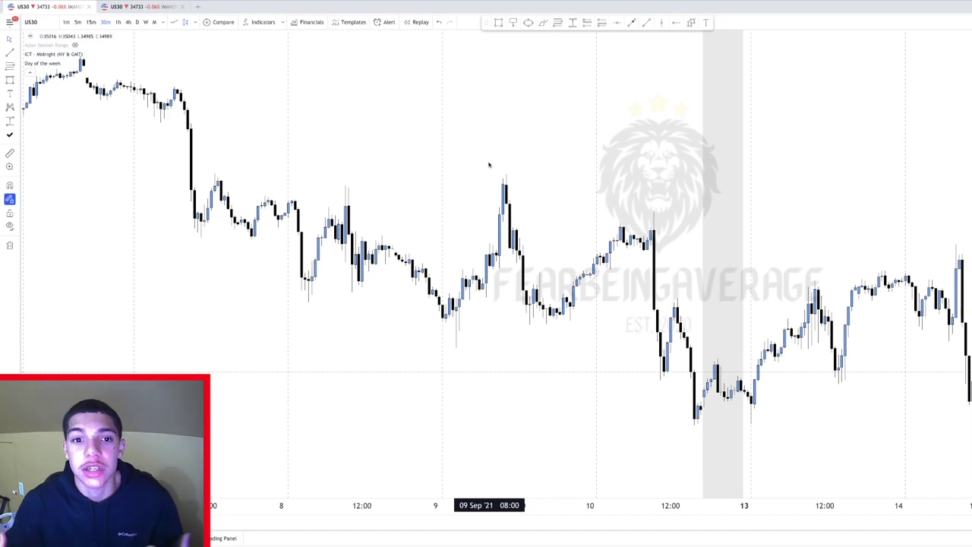
pyautogui.rightClick(484, 135)
pyautogui.click(501, 145)
pyautogui.moveTo(821, 158); pyautogui.dragTo(540, 155)
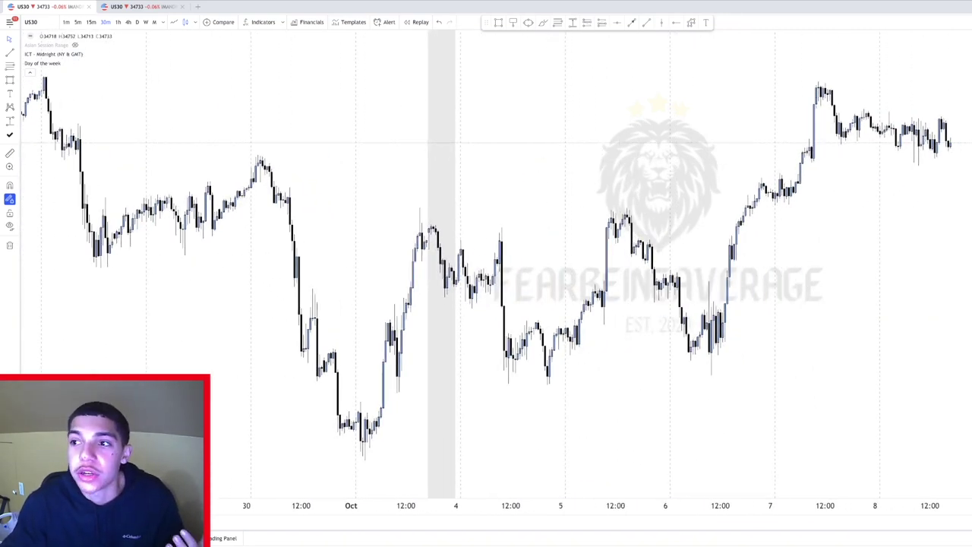
pyautogui.scroll(-3, 964, 152)
pyautogui.scroll(2, 734, 150)
pyautogui.scroll(2, 734, 150)
pyautogui.moveTo(341, 152); pyautogui.dragTo(579, 158)
pyautogui.moveTo(474, 140); pyautogui.dragTo(546, 139)
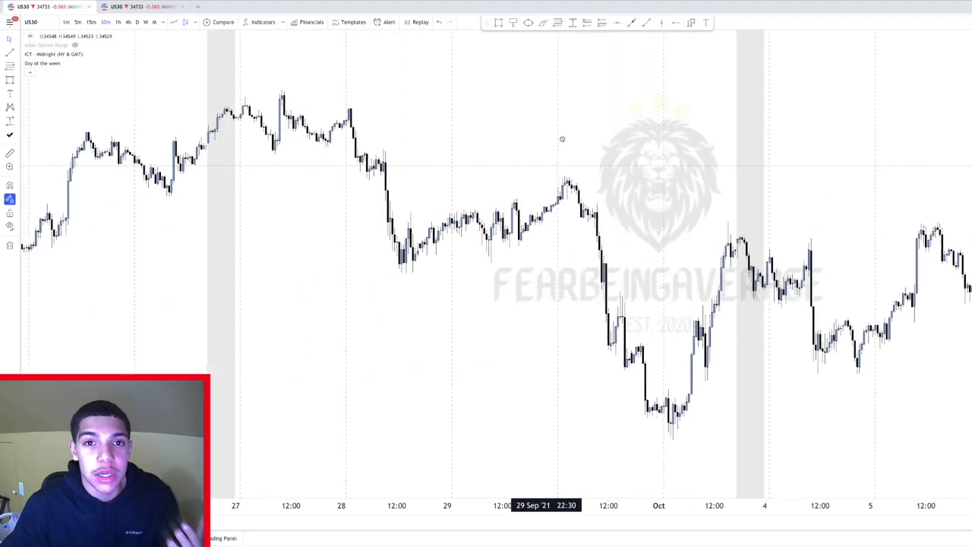
pyautogui.hscroll(-3, 546, 139)
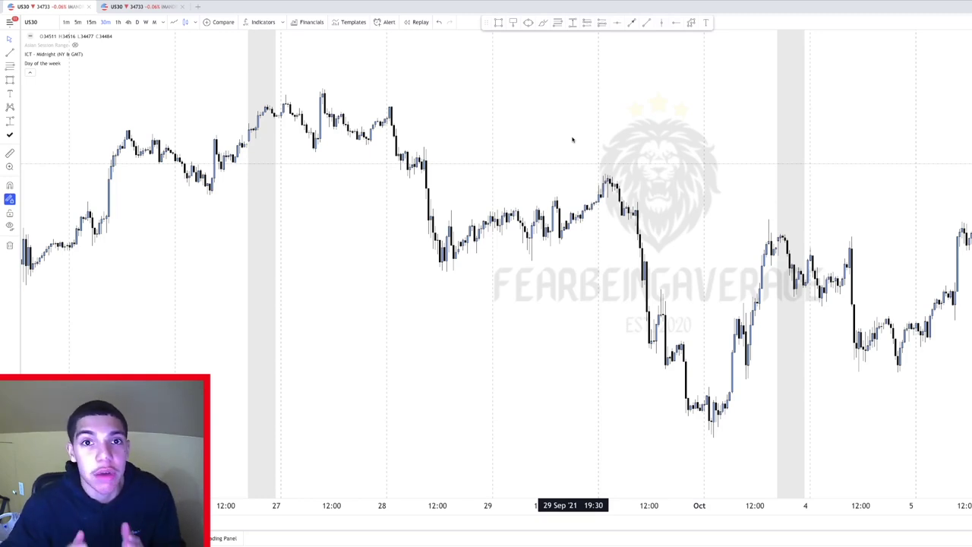
pyautogui.hscroll(8, 615, 142)
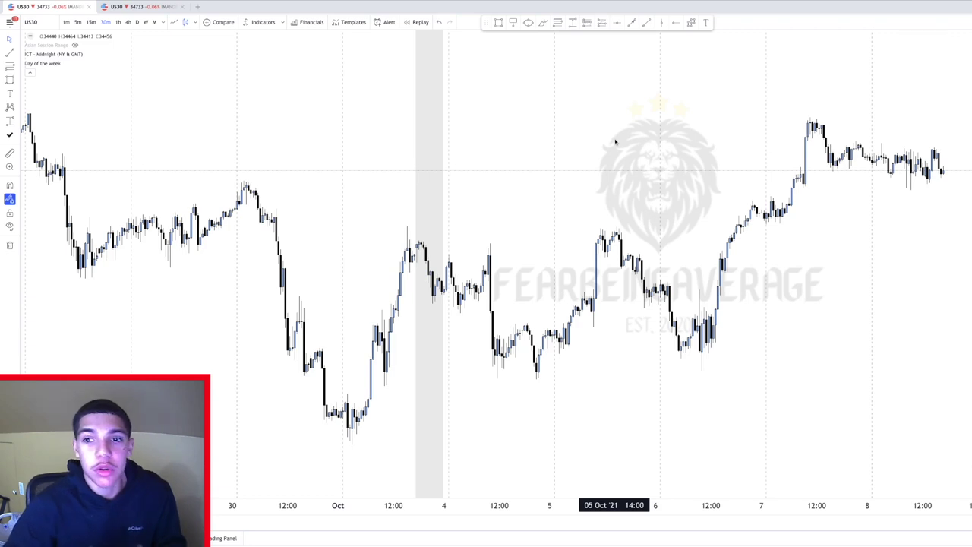
pyautogui.moveTo(866, 121); pyautogui.dragTo(704, 179)
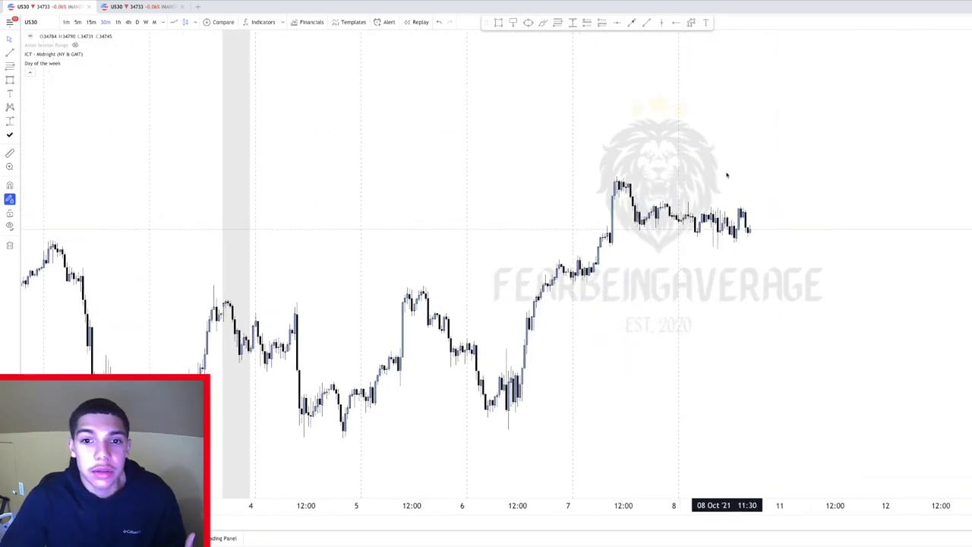